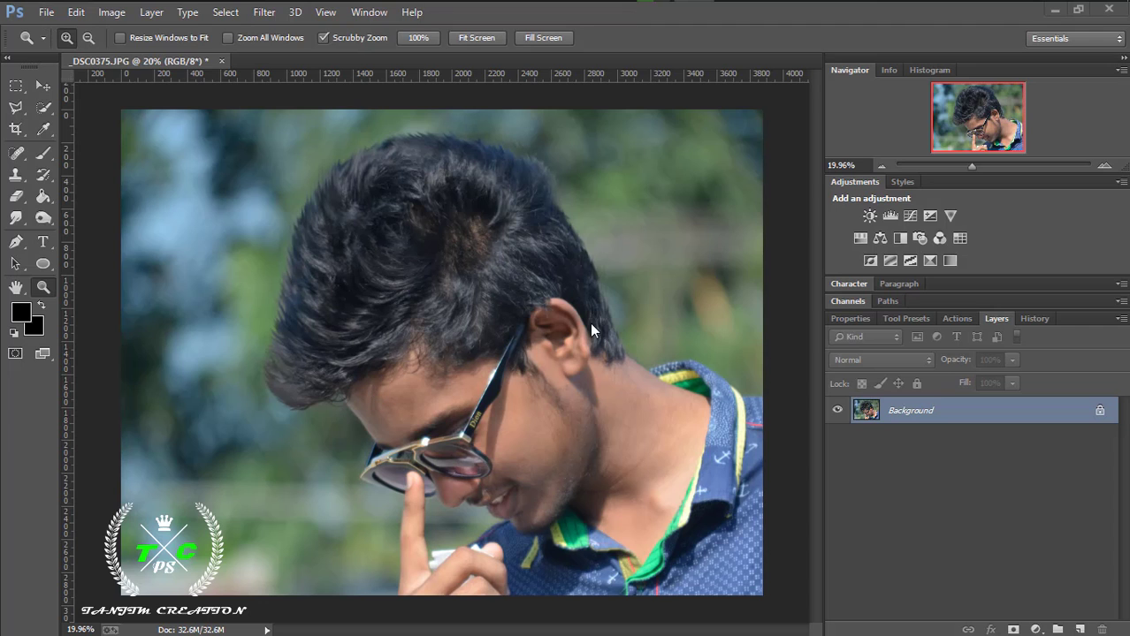
Open the Camera Raw filter and make first passes at contrast, shadows and blacks
{"action": "left_click", "coordinate": [226, 12]}
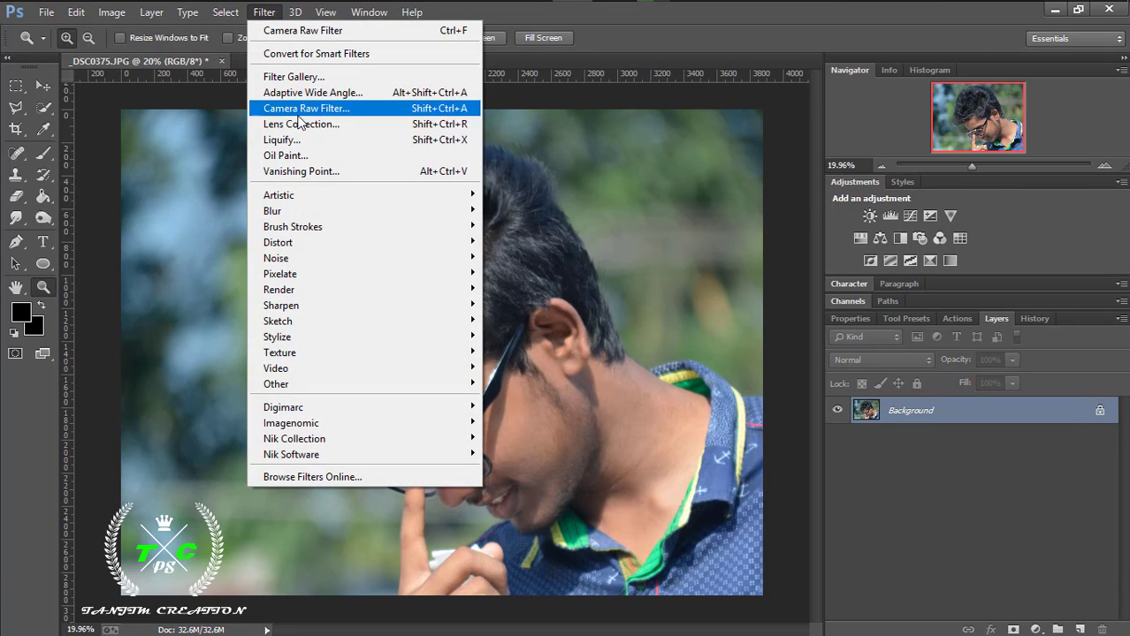
{"action": "left_click", "coordinate": [312, 107]}
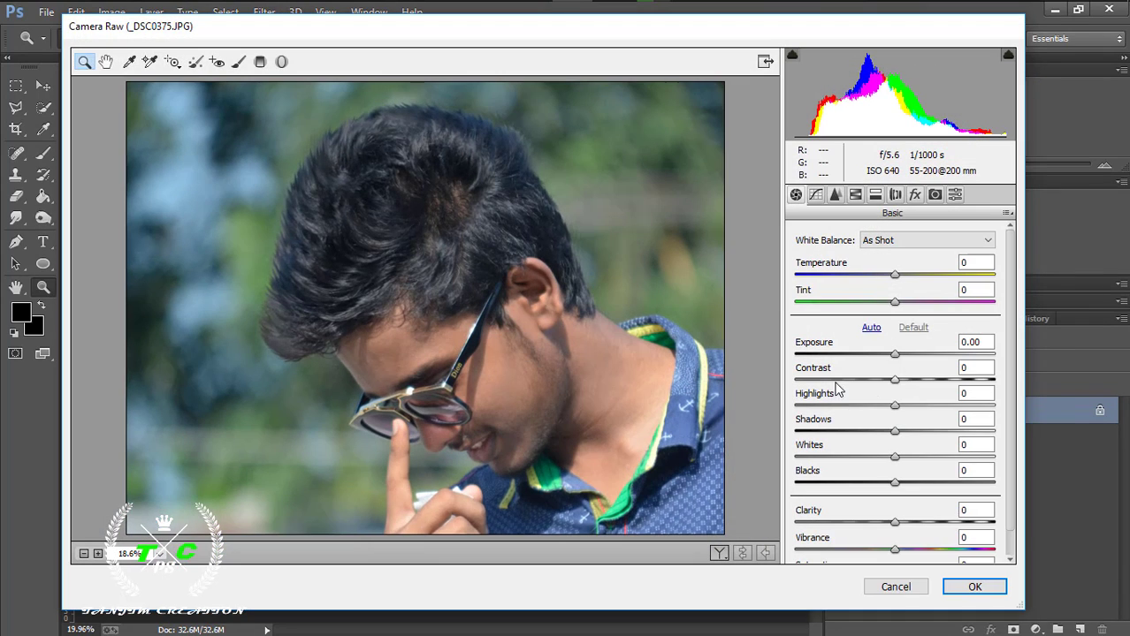
{"action": "mouse_move", "coordinate": [895, 382]}
{"action": "left_mouse_down"}
{"action": "mouse_move", "coordinate": [864, 382]}
{"action": "mouse_move", "coordinate": [830, 411]}
{"action": "mouse_move", "coordinate": [879, 380]}
{"action": "left_mouse_up"}
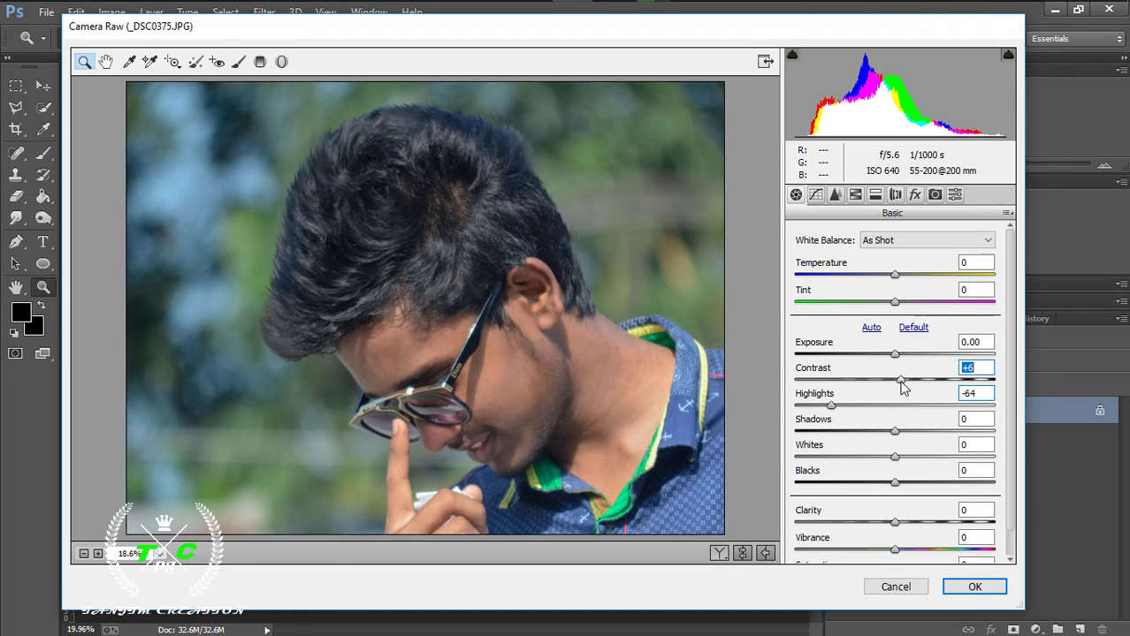
{"action": "mouse_move", "coordinate": [894, 431]}
{"action": "left_mouse_down"}
{"action": "mouse_move", "coordinate": [991, 431]}
{"action": "mouse_move", "coordinate": [878, 431]}
{"action": "mouse_move", "coordinate": [940, 433]}
{"action": "mouse_move", "coordinate": [835, 456]}
{"action": "mouse_move", "coordinate": [878, 457]}
{"action": "mouse_move", "coordinate": [847, 454]}
{"action": "left_mouse_up"}
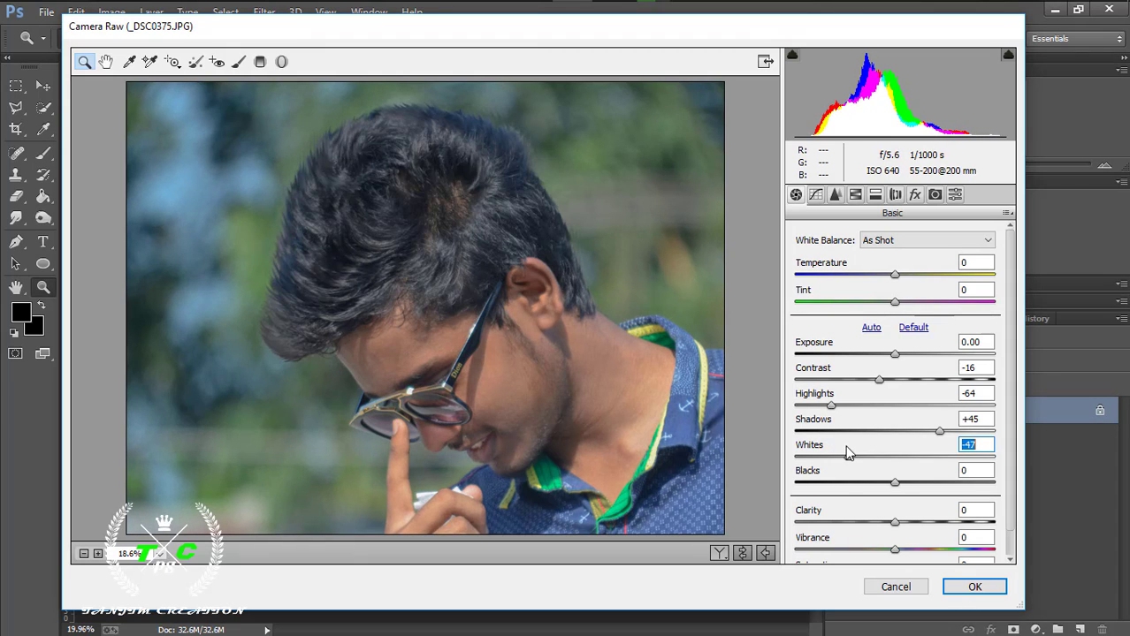
{"action": "mouse_move", "coordinate": [894, 483]}
{"action": "left_mouse_down"}
{"action": "mouse_move", "coordinate": [849, 484]}
{"action": "mouse_move", "coordinate": [922, 485]}
{"action": "left_mouse_up"}
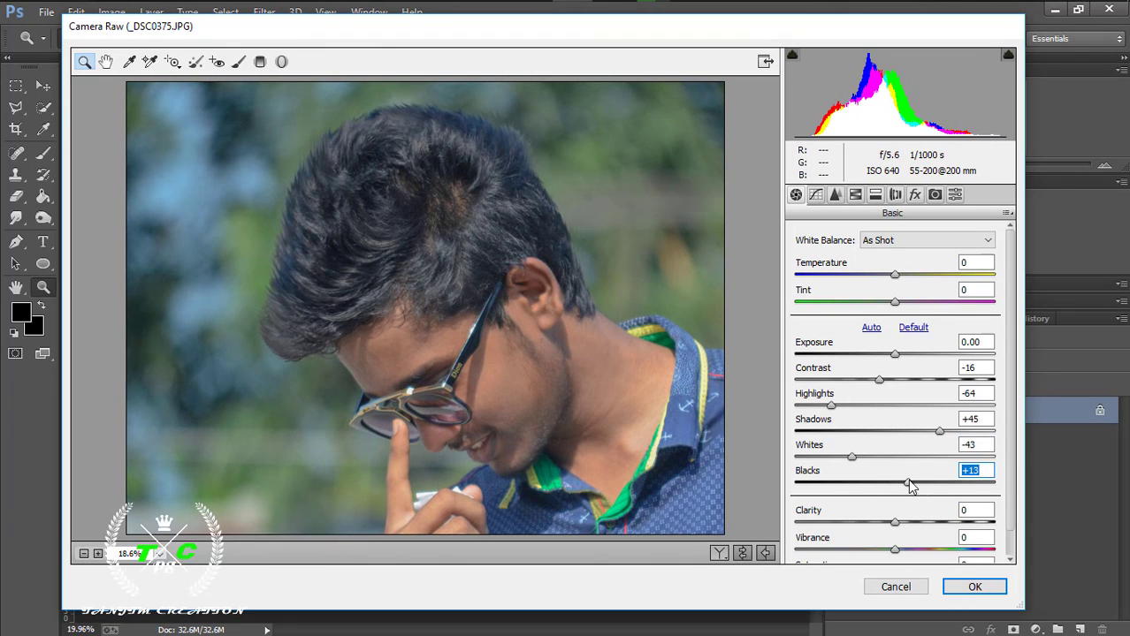
Refine to Contrast -15, Highlights -66, Shadows +68, Whites -38, easing Blacks back toward 0
{"action": "mouse_move", "coordinate": [878, 379]}
{"action": "left_mouse_down"}
{"action": "mouse_move", "coordinate": [864, 380]}
{"action": "mouse_move", "coordinate": [896, 380]}
{"action": "mouse_move", "coordinate": [835, 380]}
{"action": "mouse_move", "coordinate": [887, 380]}
{"action": "mouse_move", "coordinate": [831, 410]}
{"action": "mouse_move", "coordinate": [873, 405]}
{"action": "mouse_move", "coordinate": [828, 407]}
{"action": "left_mouse_up"}
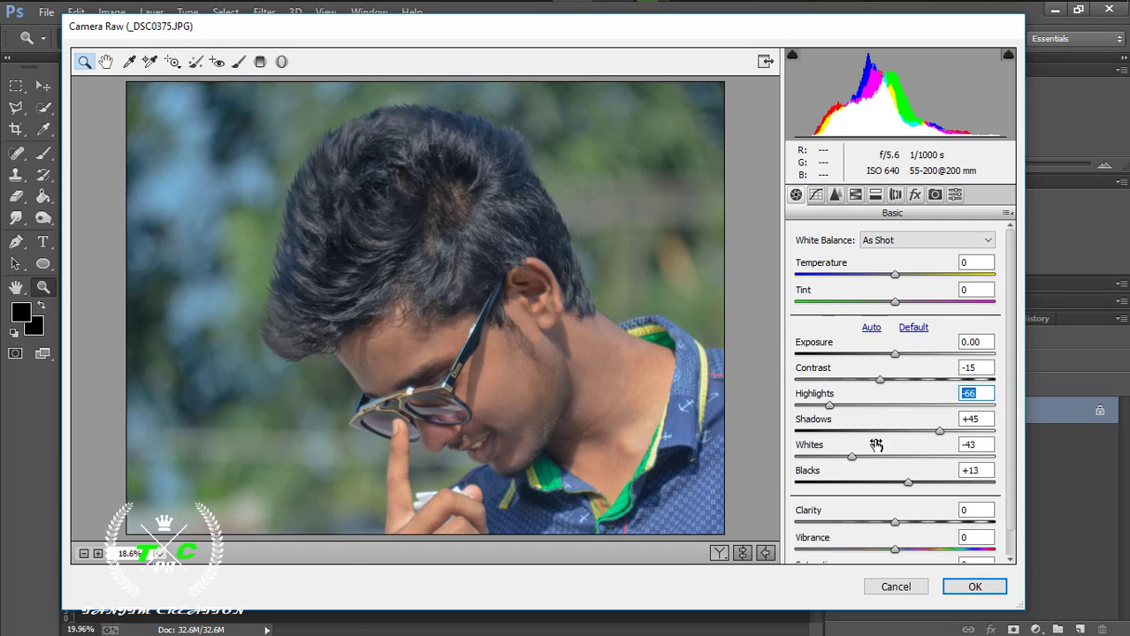
{"action": "mouse_move", "coordinate": [939, 431]}
{"action": "left_mouse_down"}
{"action": "mouse_move", "coordinate": [996, 434]}
{"action": "mouse_move", "coordinate": [973, 442]}
{"action": "mouse_move", "coordinate": [991, 449]}
{"action": "mouse_move", "coordinate": [944, 442]}
{"action": "left_mouse_up"}
{"action": "mouse_move", "coordinate": [851, 457]}
{"action": "left_mouse_down"}
{"action": "mouse_move", "coordinate": [799, 459]}
{"action": "mouse_move", "coordinate": [910, 457]}
{"action": "mouse_move", "coordinate": [879, 456]}
{"action": "left_mouse_up"}
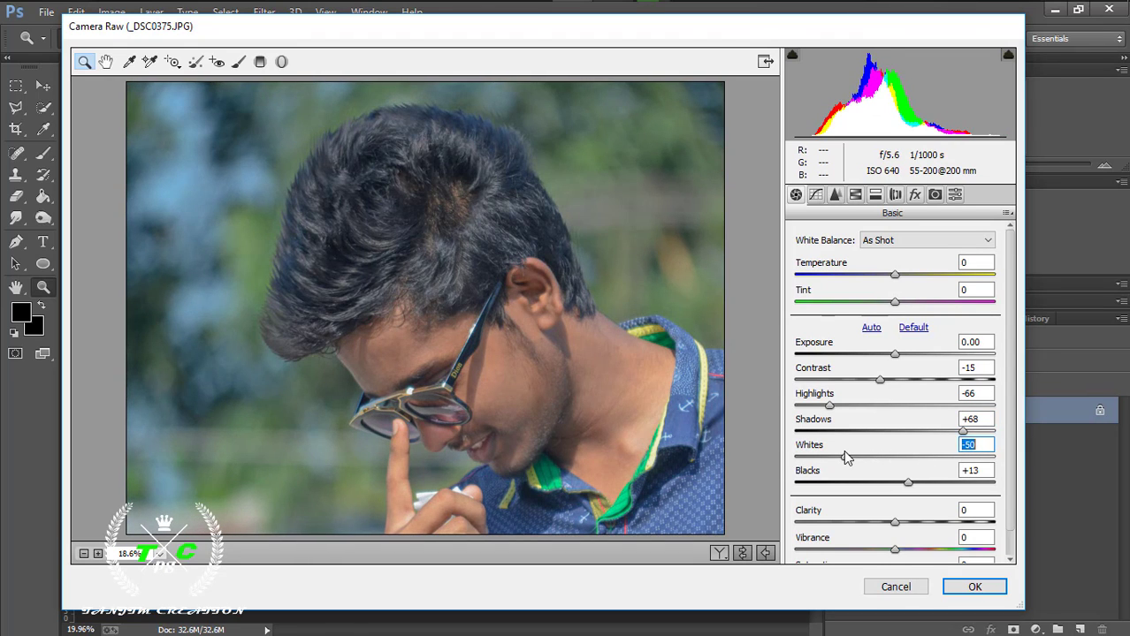
{"action": "left_click_drag", "start_coordinate": [843, 451], "coordinate": [857, 454]}
{"action": "left_click_drag", "start_coordinate": [908, 482], "coordinate": [889, 484]}
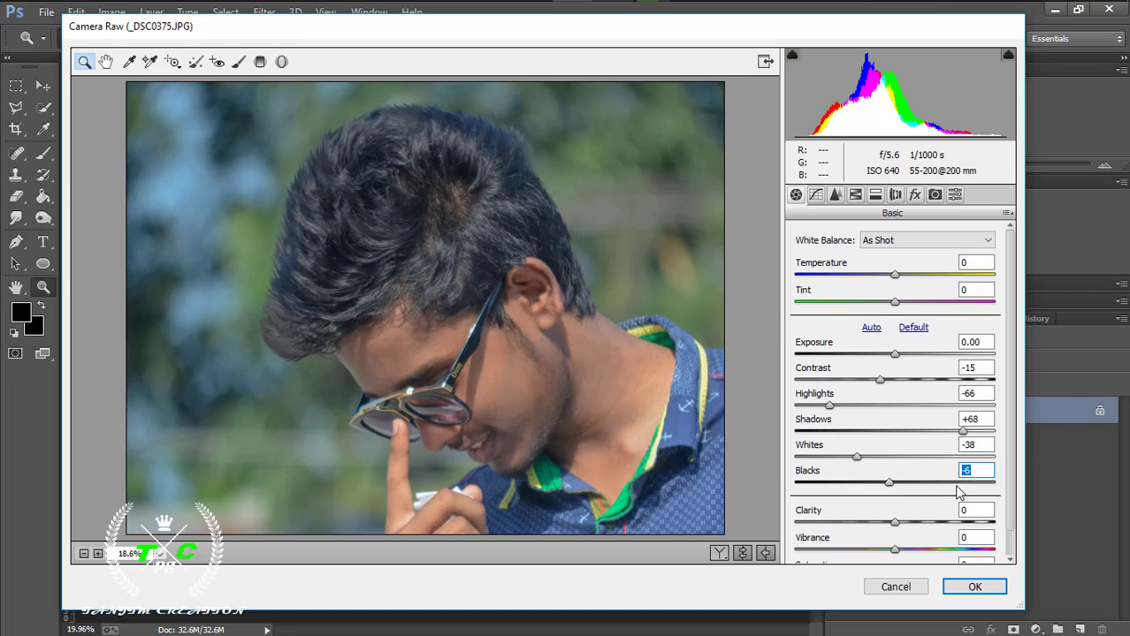
{"action": "type", "text": "0"}
Raise Clarity to +57, drop Whites to -65, lift Shadows to +86 and ease Highlights up to -57
{"action": "scroll", "coordinate": [897, 528], "scroll_direction": "down", "scroll_amount": 1}
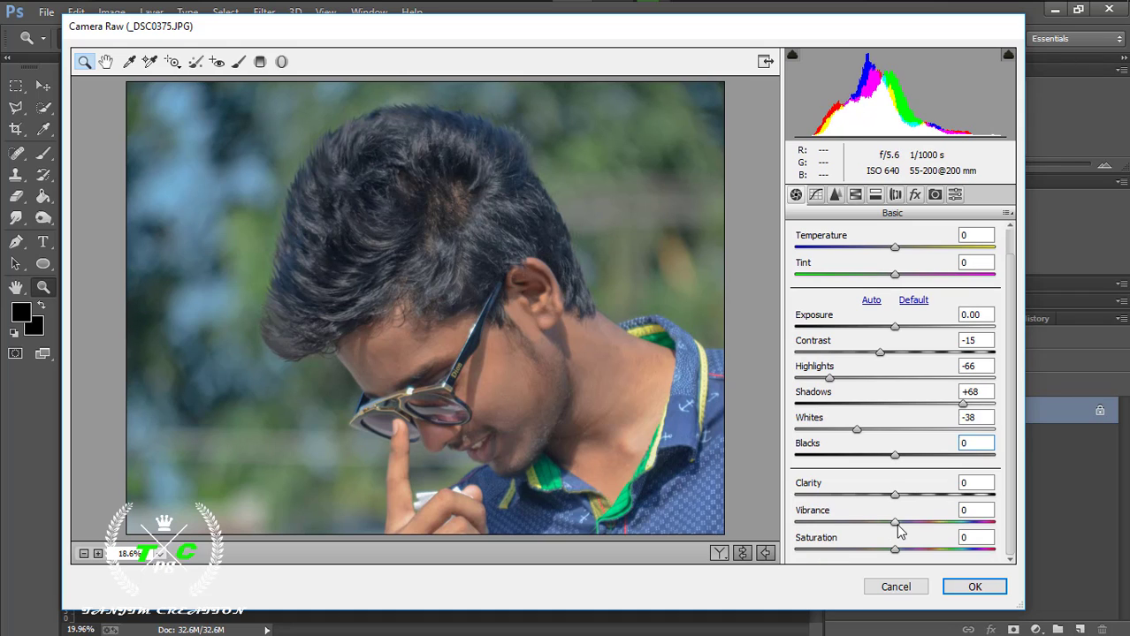
{"action": "mouse_move", "coordinate": [895, 495]}
{"action": "left_mouse_down"}
{"action": "mouse_move", "coordinate": [975, 487]}
{"action": "mouse_move", "coordinate": [955, 488]}
{"action": "left_mouse_up"}
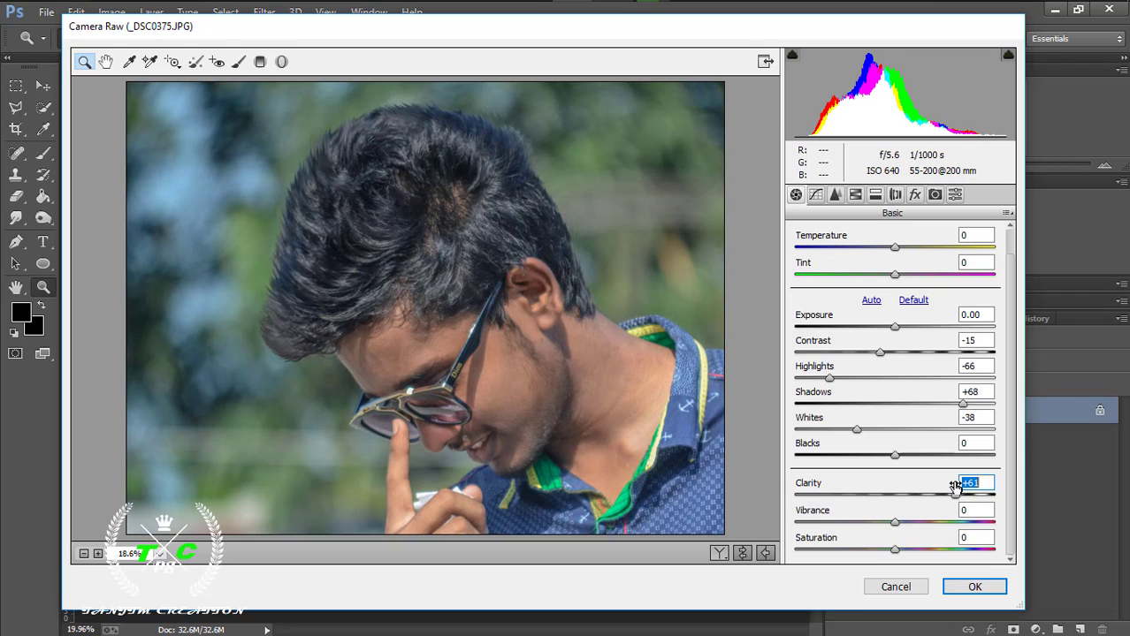
{"action": "left_click_drag", "start_coordinate": [856, 431], "coordinate": [831, 437]}
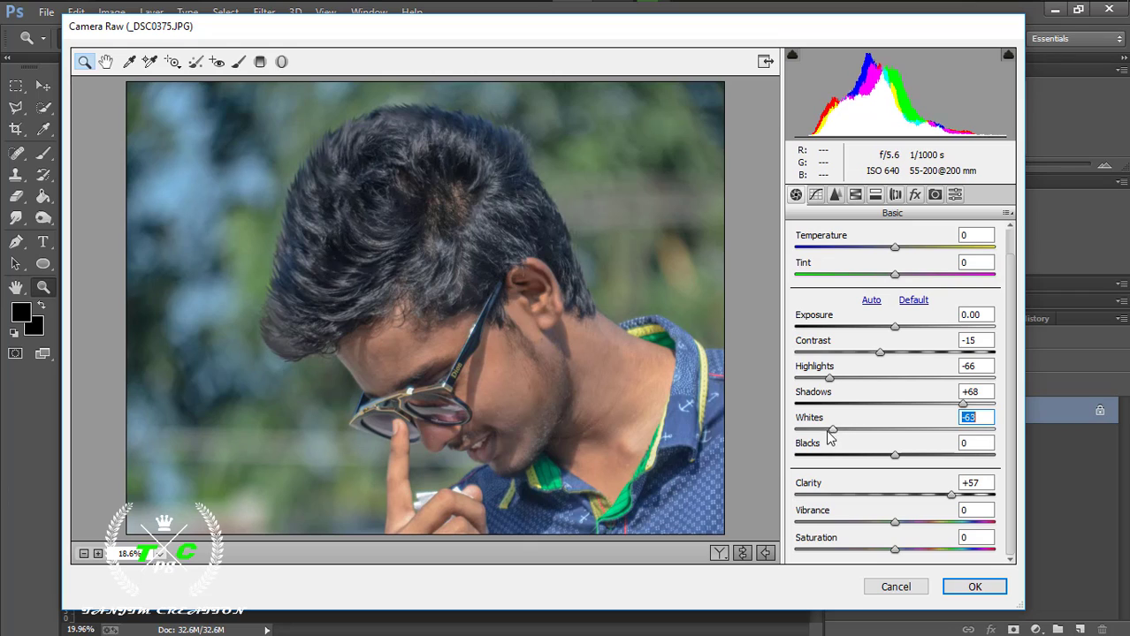
{"action": "left_click_drag", "start_coordinate": [963, 405], "coordinate": [970, 405]}
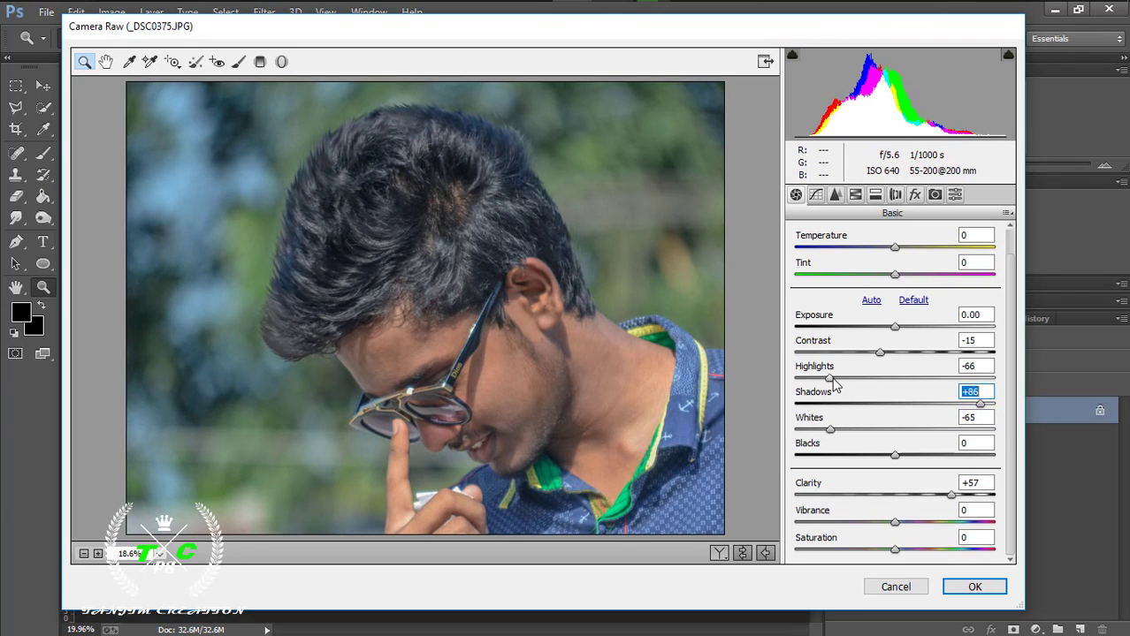
{"action": "left_click_drag", "start_coordinate": [834, 383], "coordinate": [842, 389]}
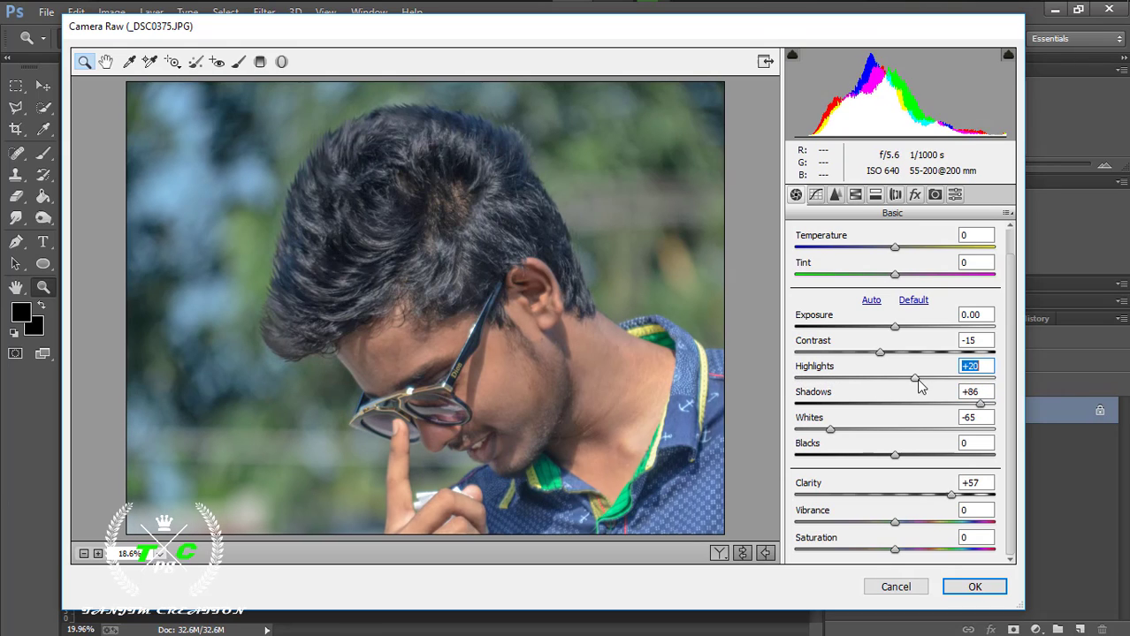
{"action": "mouse_move", "coordinate": [840, 384]}
{"action": "left_mouse_down"}
{"action": "mouse_move", "coordinate": [909, 354]}
{"action": "mouse_move", "coordinate": [876, 365]}
{"action": "left_mouse_up"}
Set Luminance noise reduction to 32 and saturation Yellows -99, Greens -100, Oranges +3, Reds -11
{"action": "left_click", "coordinate": [834, 194]}
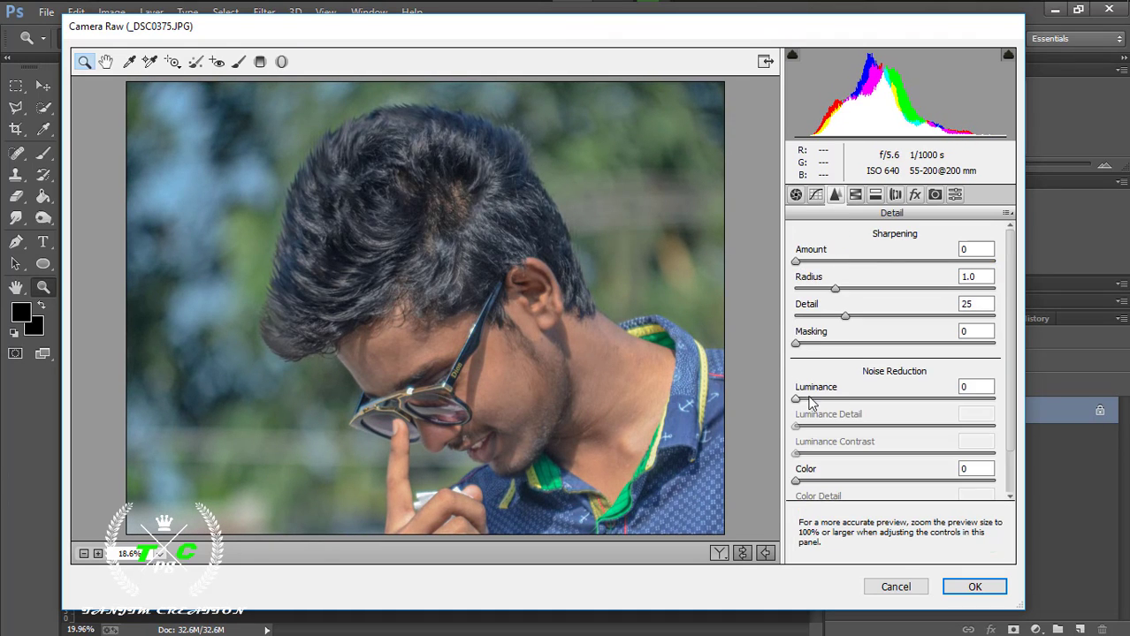
{"action": "mouse_move", "coordinate": [806, 398]}
{"action": "left_mouse_down"}
{"action": "mouse_move", "coordinate": [870, 401]}
{"action": "mouse_move", "coordinate": [846, 396]}
{"action": "left_mouse_up"}
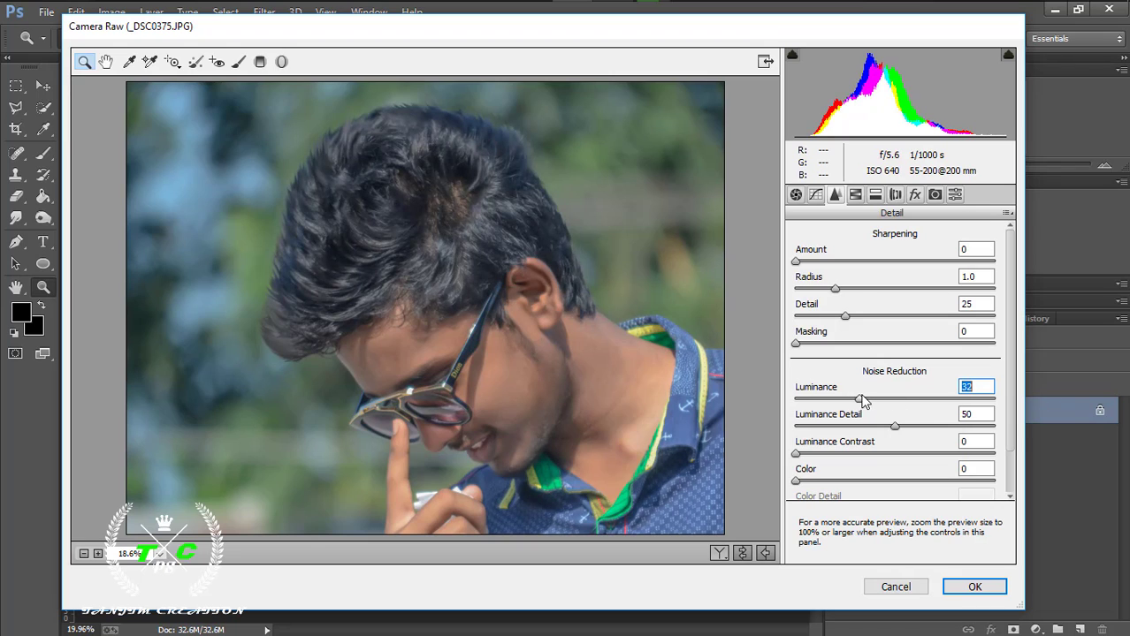
{"action": "left_click", "coordinate": [854, 194]}
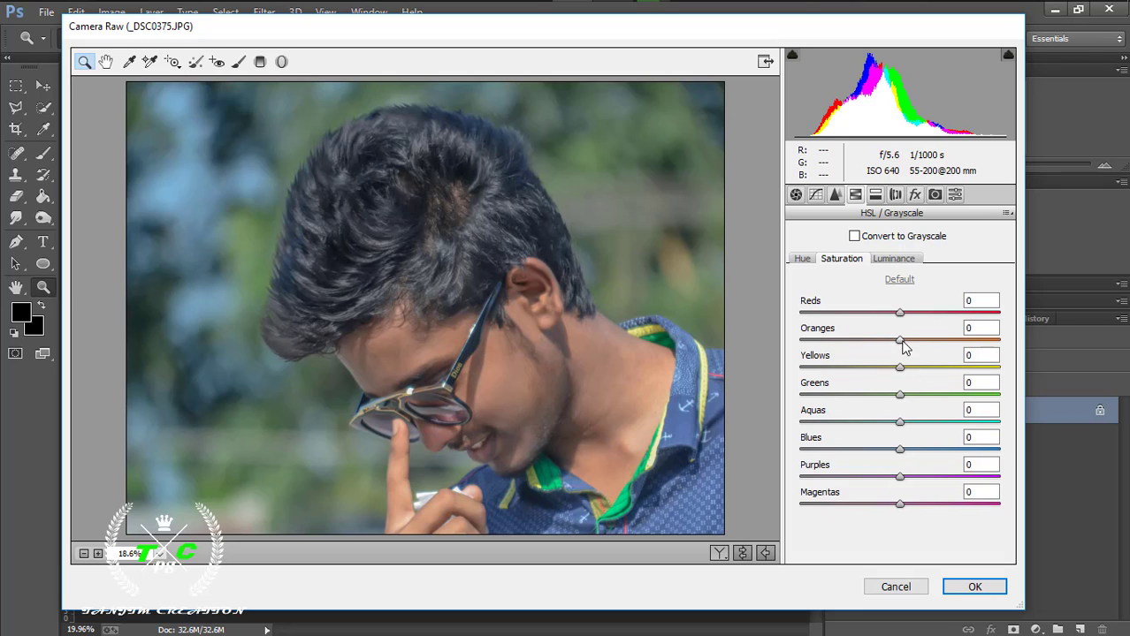
{"action": "left_click_drag", "start_coordinate": [899, 367], "coordinate": [801, 368]}
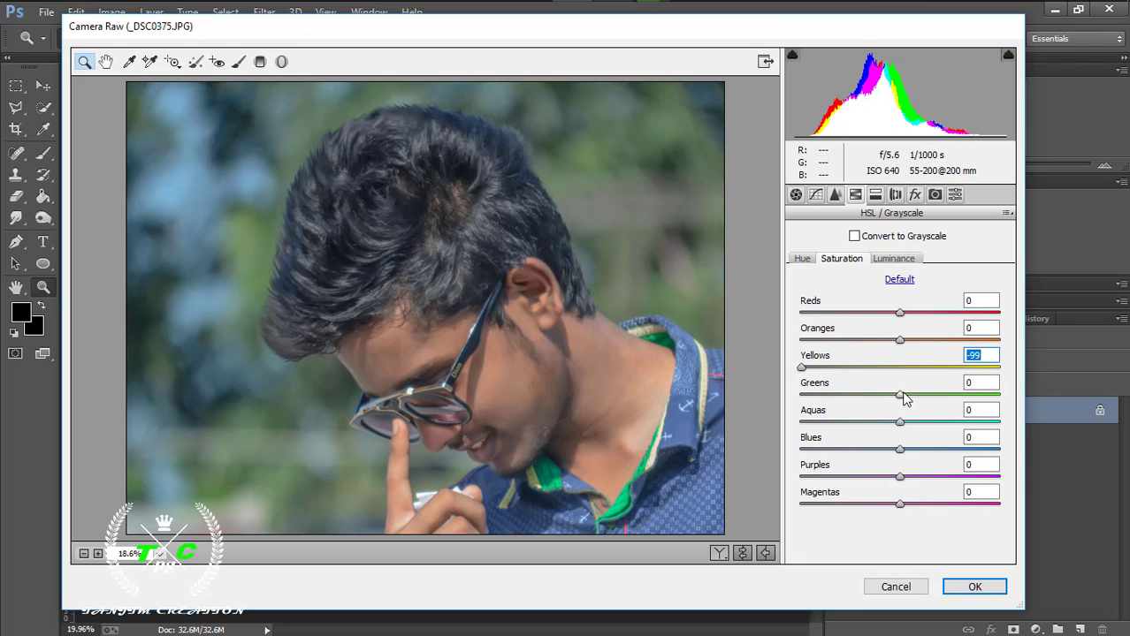
{"action": "left_click_drag", "start_coordinate": [899, 394], "coordinate": [770, 383]}
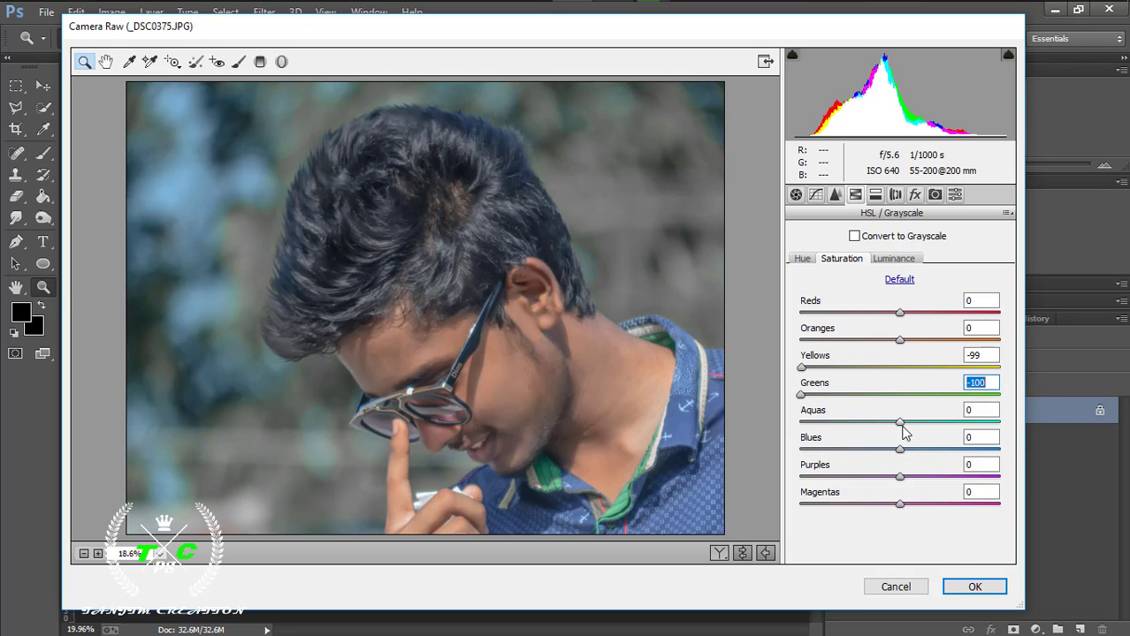
{"action": "left_click_drag", "start_coordinate": [900, 340], "coordinate": [888, 314]}
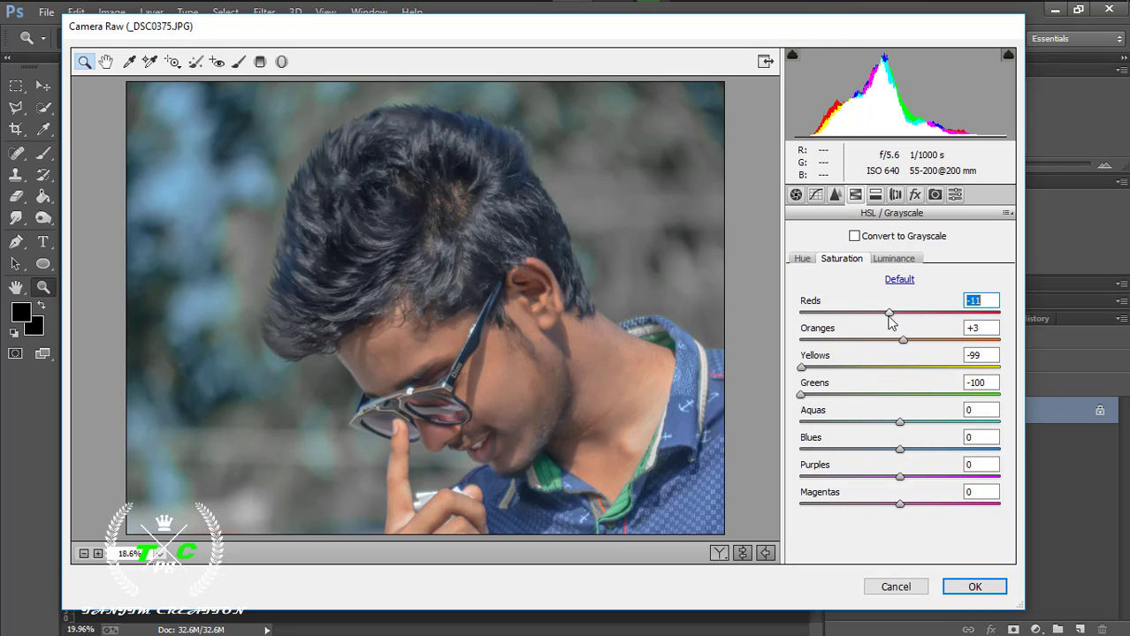
{"action": "key", "text": "ctrl+alt+shift+h"}
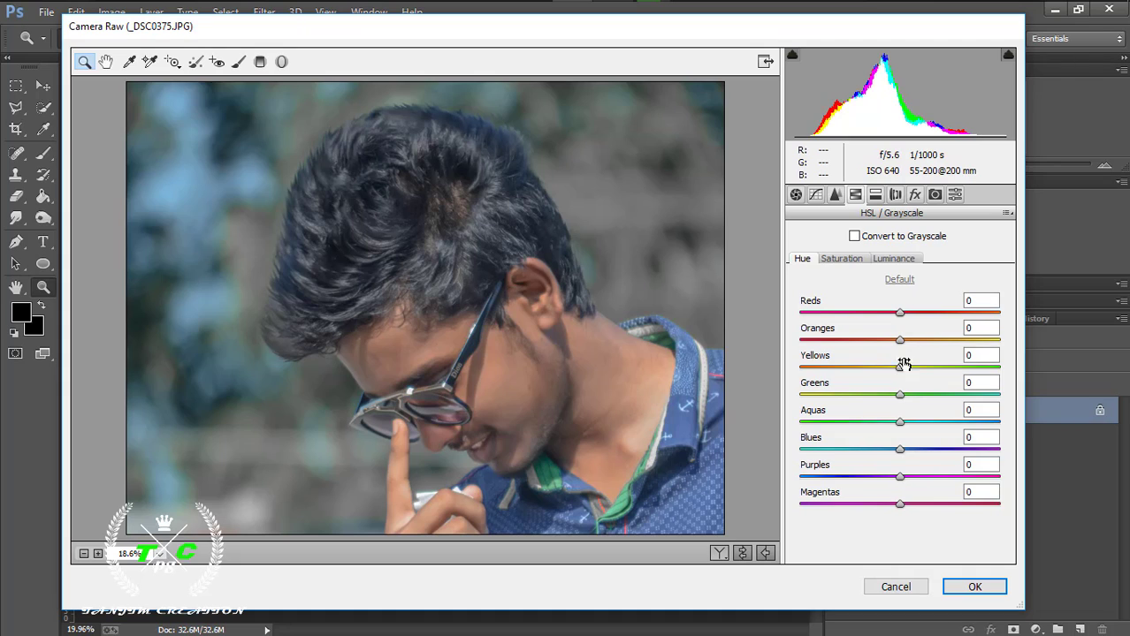
Set HSL hues to Yellows -8, Greens -47, Aquas +11, Blues 0 and Reds -100
{"action": "mouse_move", "coordinate": [903, 363]}
{"action": "left_mouse_down"}
{"action": "mouse_move", "coordinate": [962, 365]}
{"action": "mouse_move", "coordinate": [902, 401]}
{"action": "mouse_move", "coordinate": [933, 397]}
{"action": "mouse_move", "coordinate": [854, 395]}
{"action": "left_mouse_up"}
{"action": "mouse_move", "coordinate": [900, 423]}
{"action": "left_mouse_down"}
{"action": "mouse_move", "coordinate": [869, 422]}
{"action": "mouse_move", "coordinate": [910, 423]}
{"action": "mouse_move", "coordinate": [913, 450]}
{"action": "left_mouse_up"}
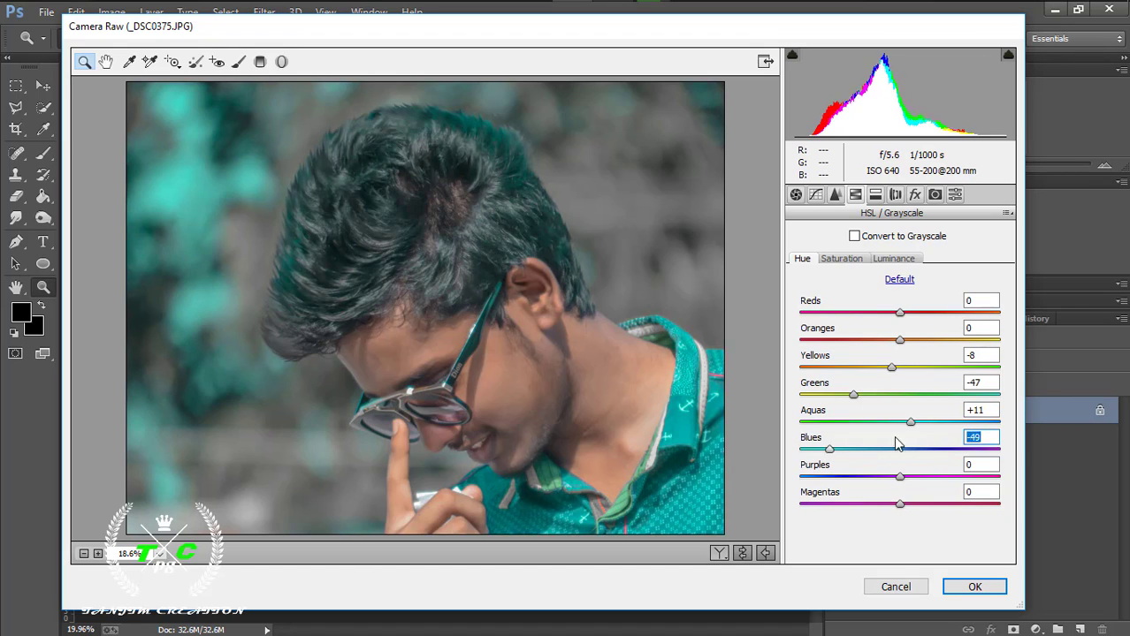
{"action": "type", "text": "0"}
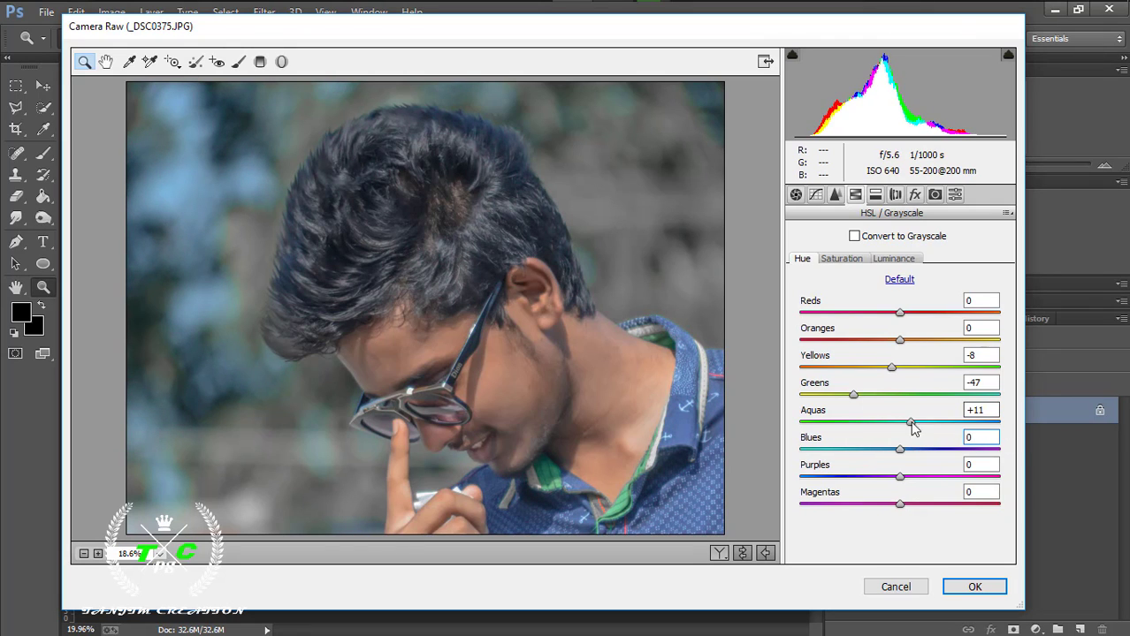
{"action": "mouse_move", "coordinate": [900, 313]}
{"action": "left_mouse_down"}
{"action": "mouse_move", "coordinate": [968, 314]}
{"action": "mouse_move", "coordinate": [825, 305]}
{"action": "mouse_move", "coordinate": [900, 307]}
{"action": "left_mouse_up"}
Set HSL luminance to Reds +13, Oranges +49, Yellows -4 and Greens -18
{"action": "left_click", "coordinate": [842, 260]}
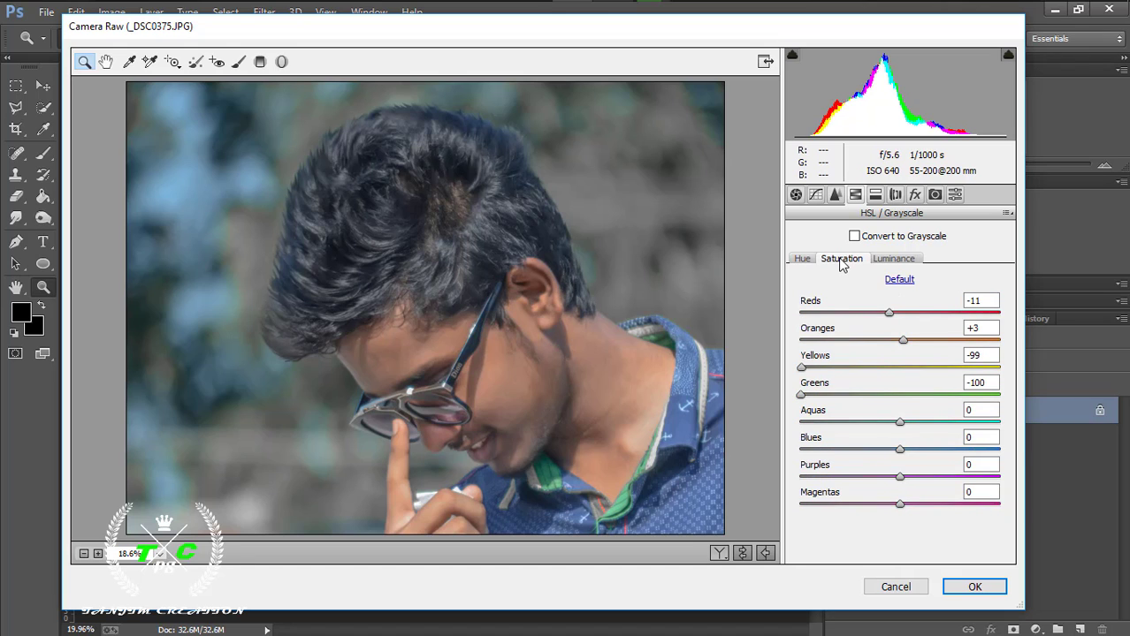
{"action": "left_click", "coordinate": [892, 258]}
{"action": "left_click_drag", "start_coordinate": [900, 340], "coordinate": [958, 354]}
{"action": "mouse_move", "coordinate": [899, 317]}
{"action": "left_mouse_down"}
{"action": "mouse_move", "coordinate": [948, 316]}
{"action": "mouse_move", "coordinate": [913, 316]}
{"action": "left_mouse_up"}
{"action": "mouse_move", "coordinate": [899, 368]}
{"action": "left_mouse_down"}
{"action": "mouse_move", "coordinate": [802, 366]}
{"action": "mouse_move", "coordinate": [887, 368]}
{"action": "mouse_move", "coordinate": [801, 371]}
{"action": "mouse_move", "coordinate": [886, 370]}
{"action": "mouse_move", "coordinate": [763, 399]}
{"action": "mouse_move", "coordinate": [1023, 405]}
{"action": "mouse_move", "coordinate": [857, 404]}
{"action": "mouse_move", "coordinate": [912, 399]}
{"action": "mouse_move", "coordinate": [882, 400]}
{"action": "left_mouse_up"}
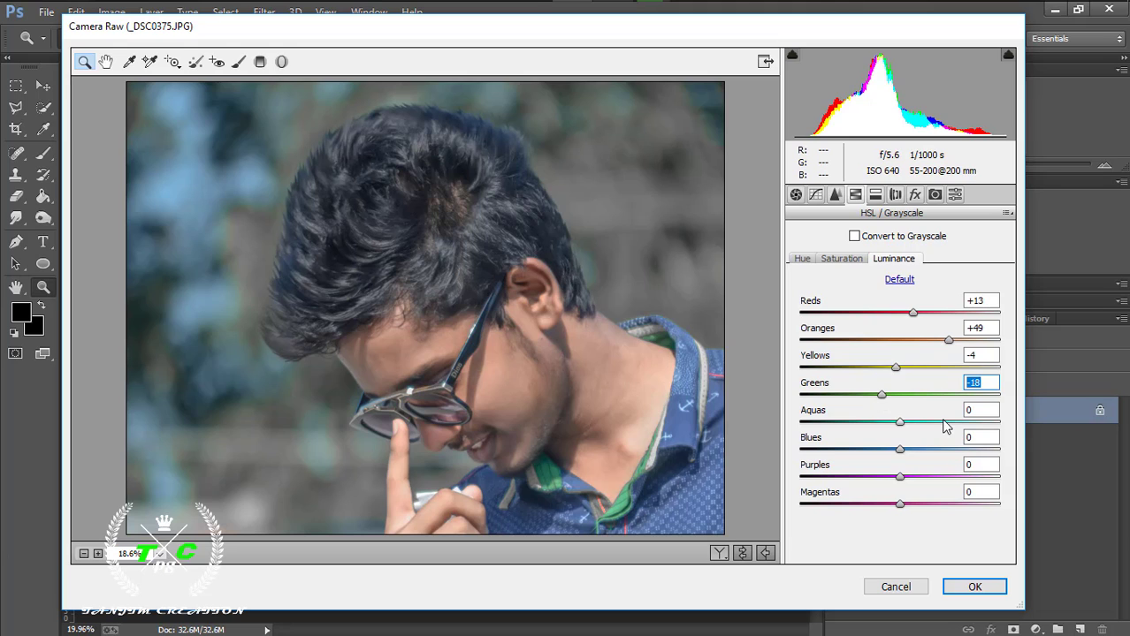
Desaturate Blues to -38 and apply the Camera Raw grade to the photo
{"action": "left_click", "coordinate": [835, 259]}
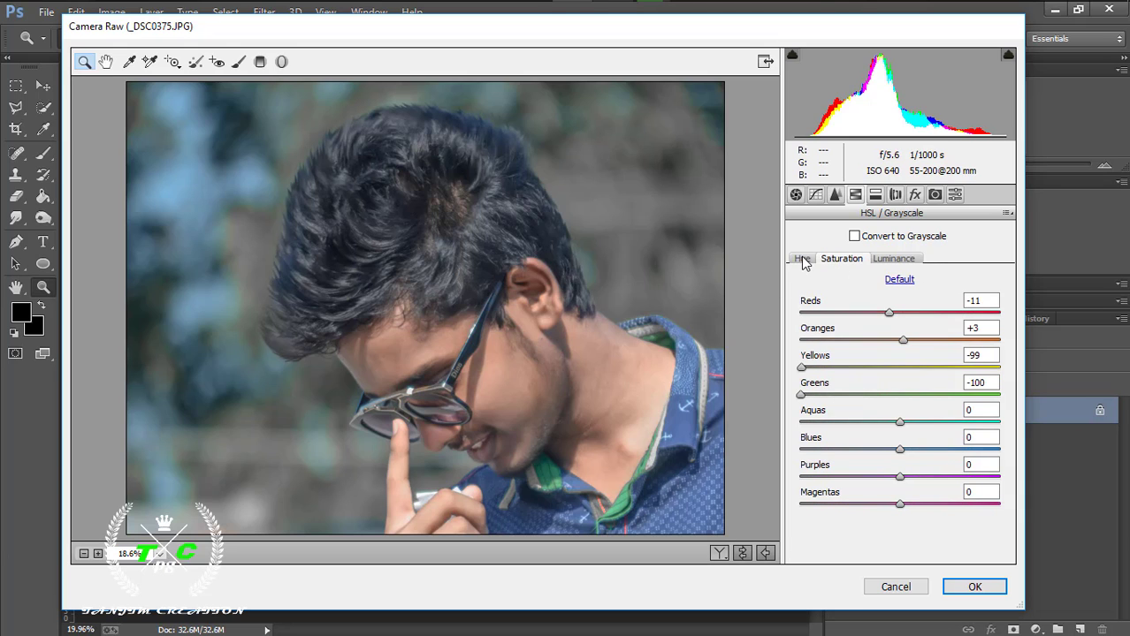
{"action": "mouse_move", "coordinate": [900, 453]}
{"action": "left_mouse_down"}
{"action": "mouse_move", "coordinate": [961, 449]}
{"action": "mouse_move", "coordinate": [833, 448]}
{"action": "mouse_move", "coordinate": [856, 439]}
{"action": "left_mouse_up"}
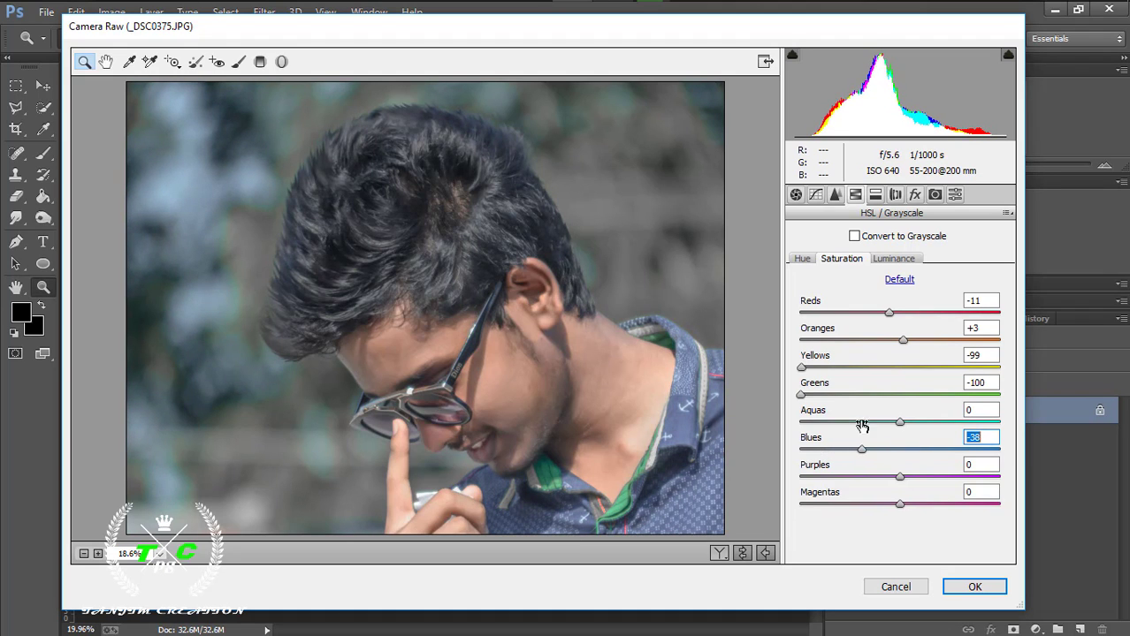
{"action": "left_click", "coordinate": [801, 259]}
{"action": "left_click", "coordinate": [966, 586]}
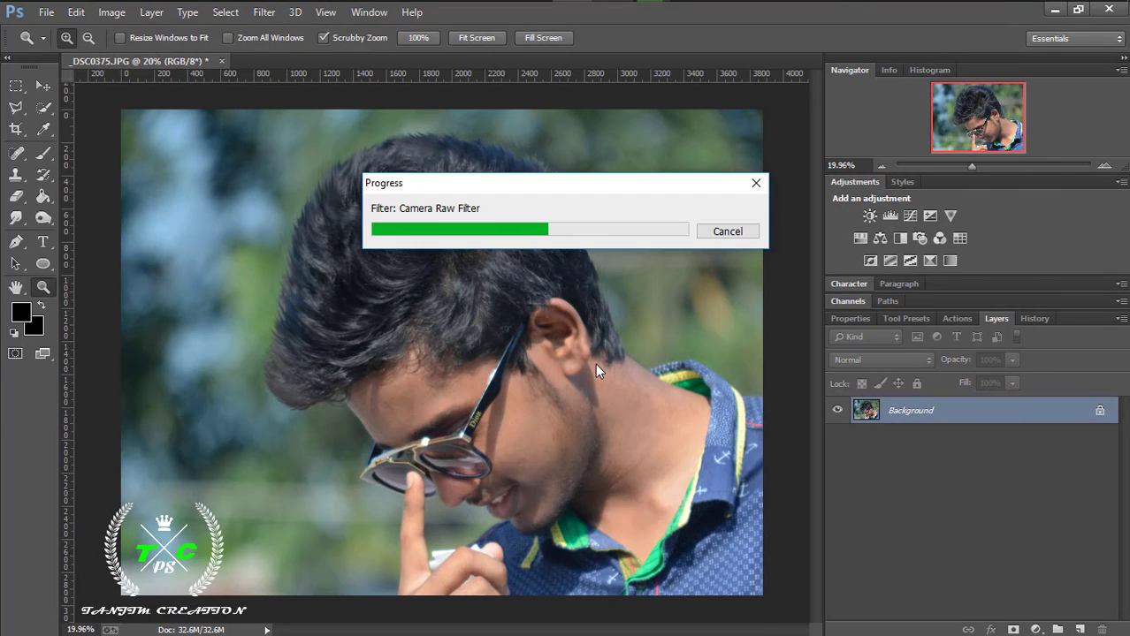
Zoom in on the face, select the Spot Healing Brush at 27 px, then zoom back out
{"action": "mouse_move", "coordinate": [594, 364]}
{"action": "left_mouse_down"}
{"action": "mouse_move", "coordinate": [569, 444]}
{"action": "mouse_move", "coordinate": [551, 445]}
{"action": "left_mouse_up"}
{"action": "left_click", "coordinate": [551, 444]}
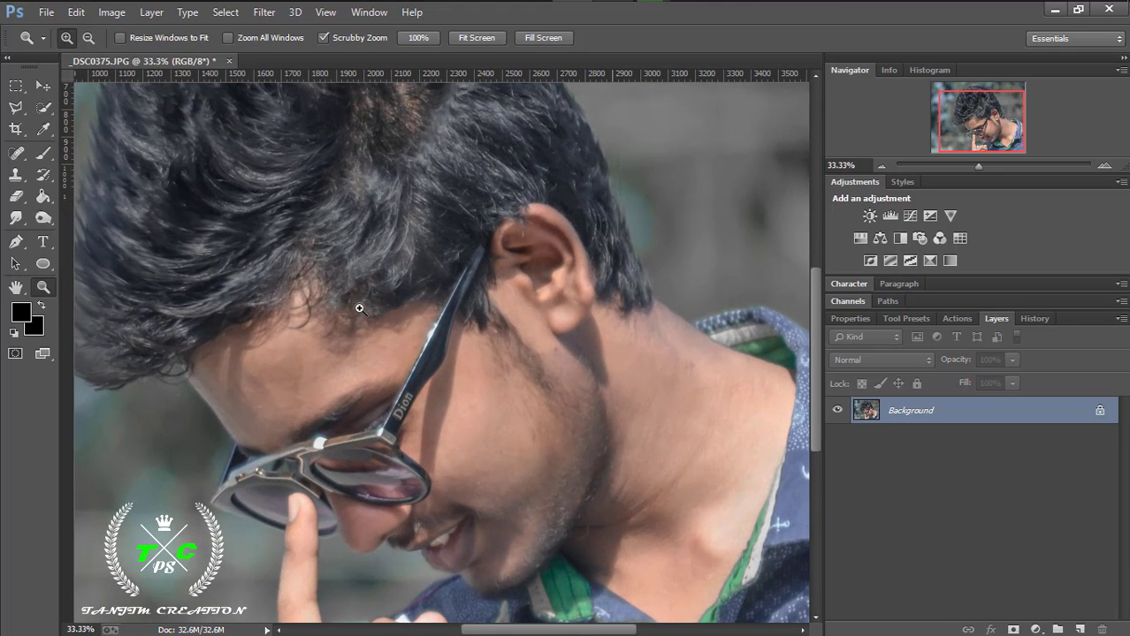
{"action": "left_click", "coordinate": [15, 180]}
{"action": "left_click", "coordinate": [18, 152]}
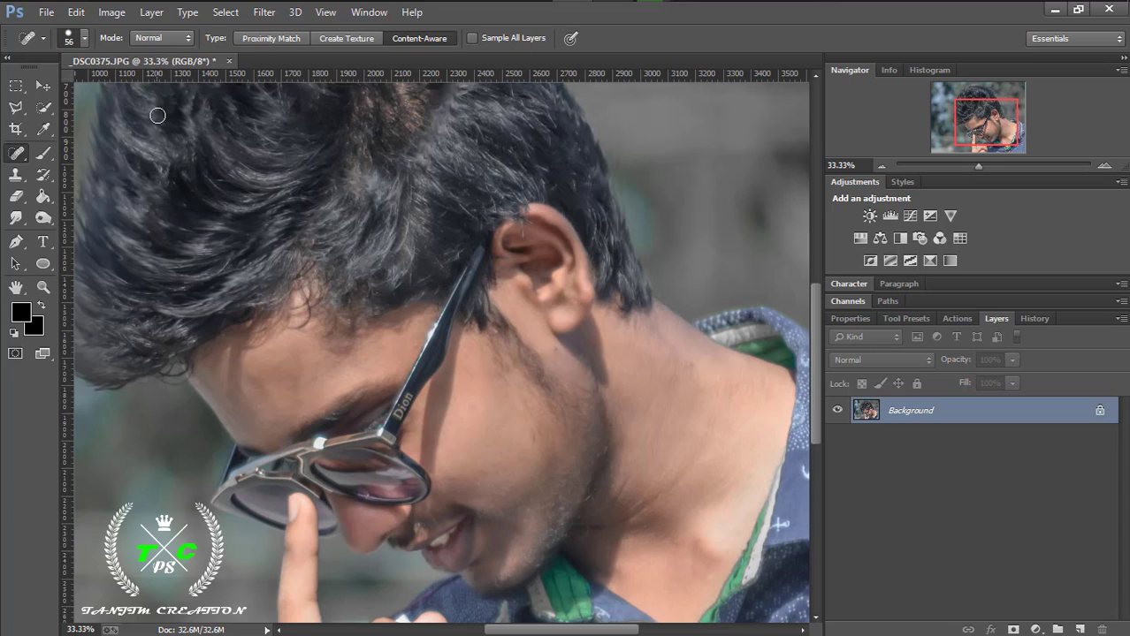
{"action": "left_click", "coordinate": [84, 38]}
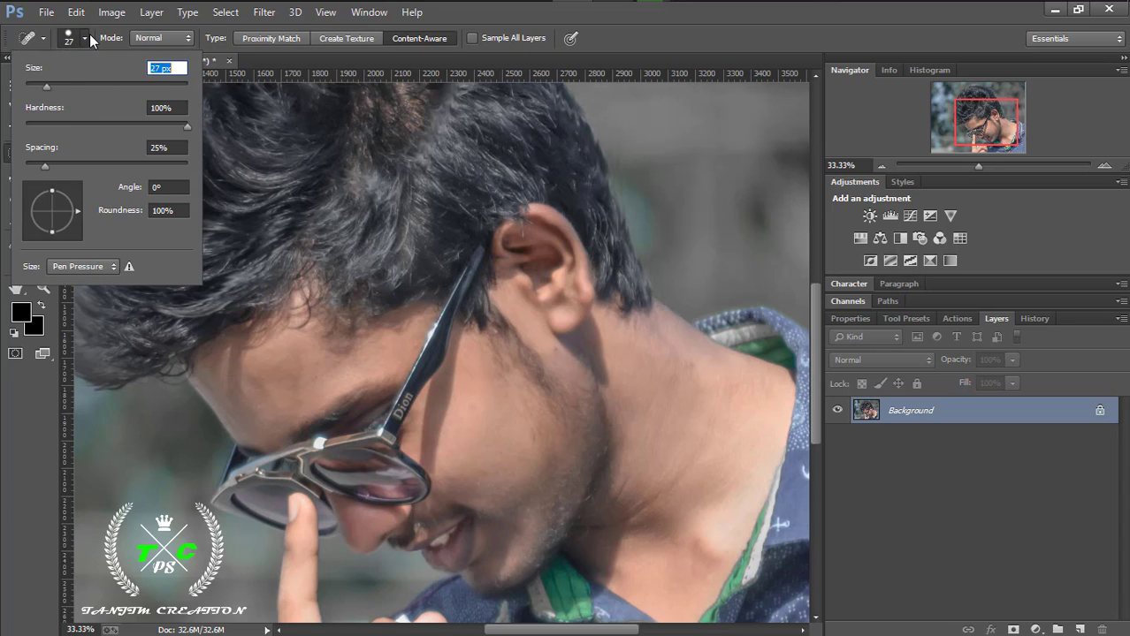
{"action": "key", "text": "Return"}
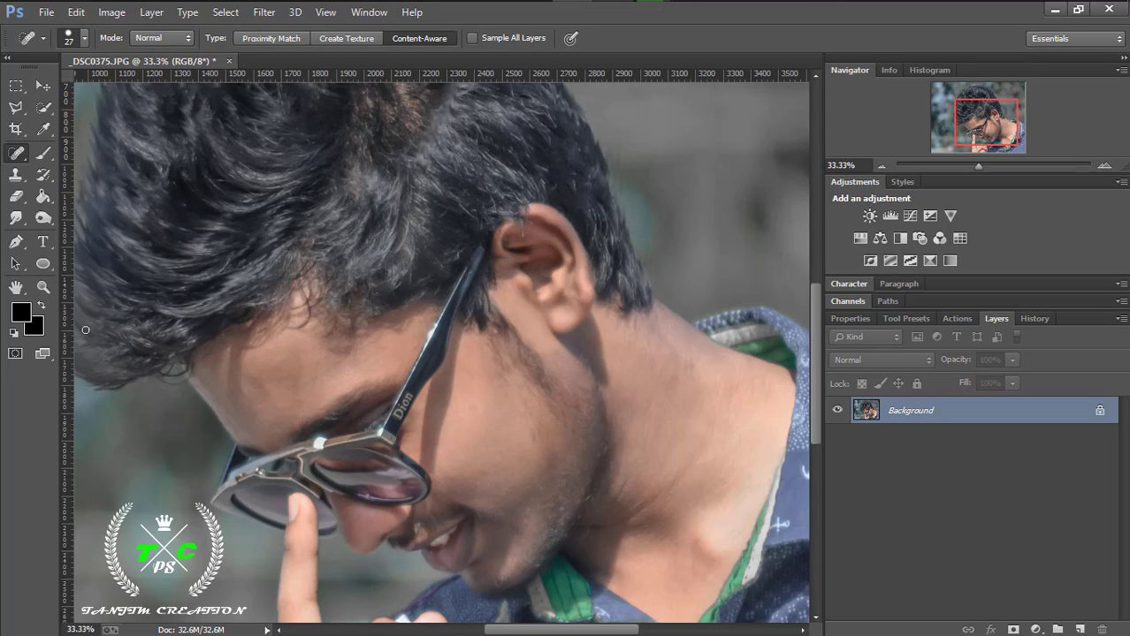
{"action": "key", "text": "z"}
{"action": "left_click", "coordinate": [307, 306], "text": "alt"}
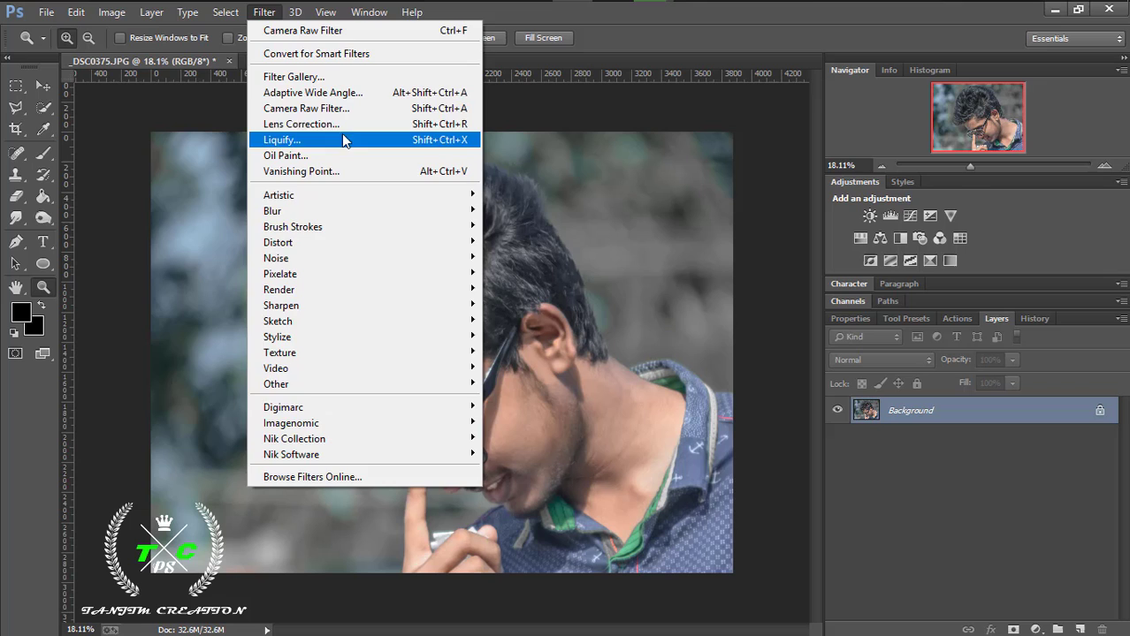
Apply a second Camera Raw pass with Clarity +64 and added luminance noise reduction
{"action": "left_click", "coordinate": [343, 139]}
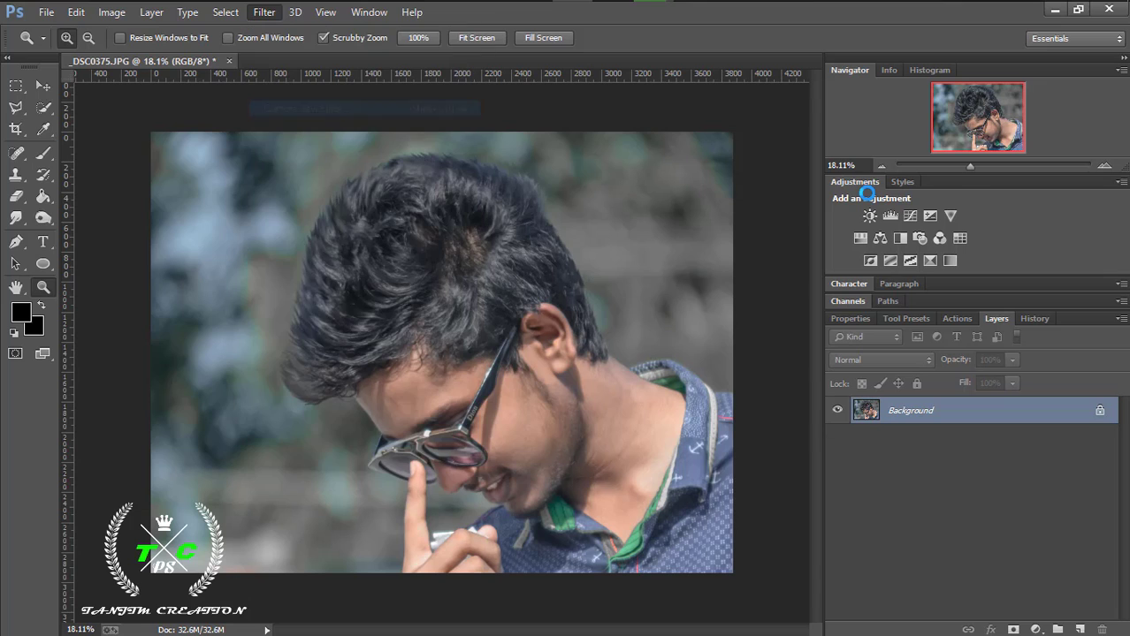
{"action": "scroll", "coordinate": [910, 417], "scroll_direction": "down", "scroll_amount": 1}
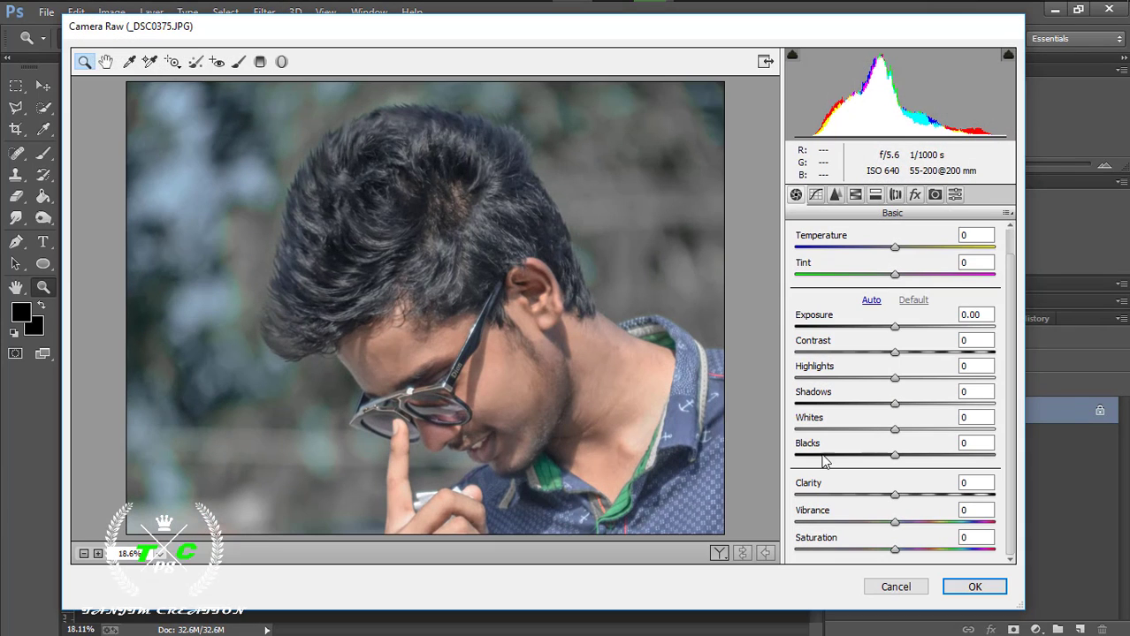
{"action": "mouse_move", "coordinate": [895, 496]}
{"action": "left_mouse_down"}
{"action": "mouse_move", "coordinate": [999, 500]}
{"action": "mouse_move", "coordinate": [945, 500]}
{"action": "mouse_move", "coordinate": [973, 502]}
{"action": "mouse_move", "coordinate": [946, 501]}
{"action": "mouse_move", "coordinate": [962, 502]}
{"action": "left_mouse_up"}
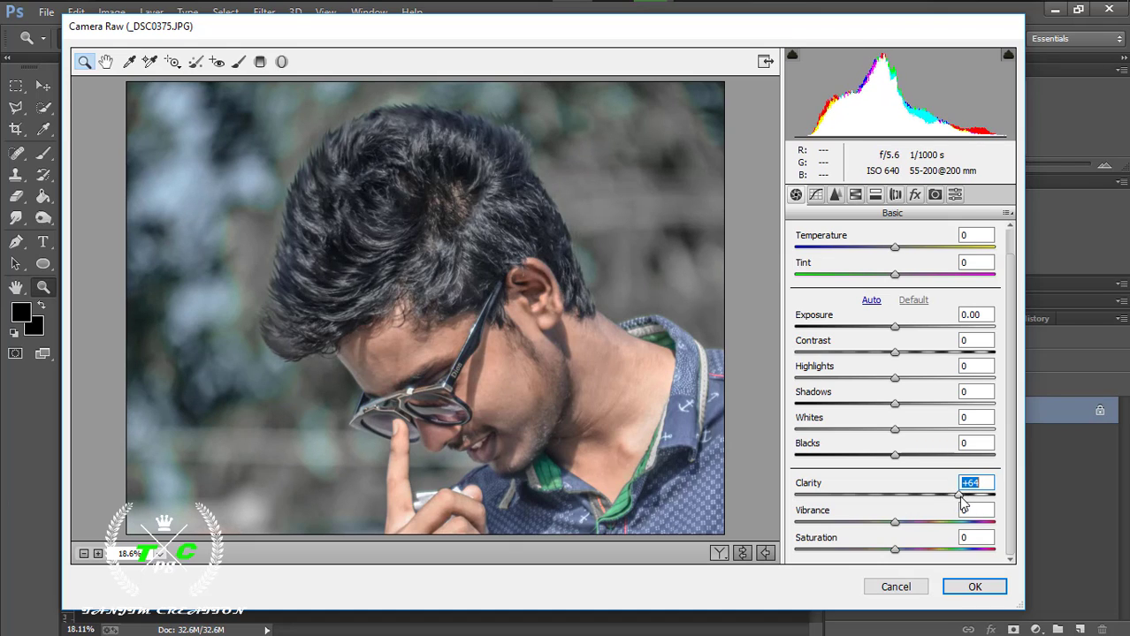
{"action": "left_click", "coordinate": [835, 195]}
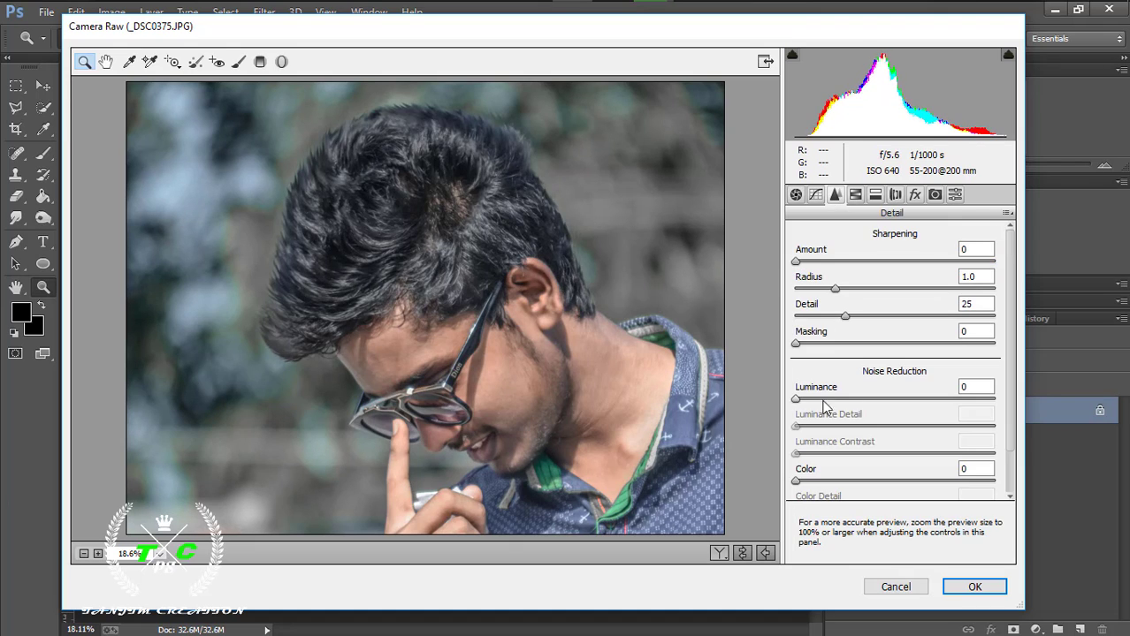
{"action": "left_click_drag", "start_coordinate": [796, 398], "coordinate": [891, 402]}
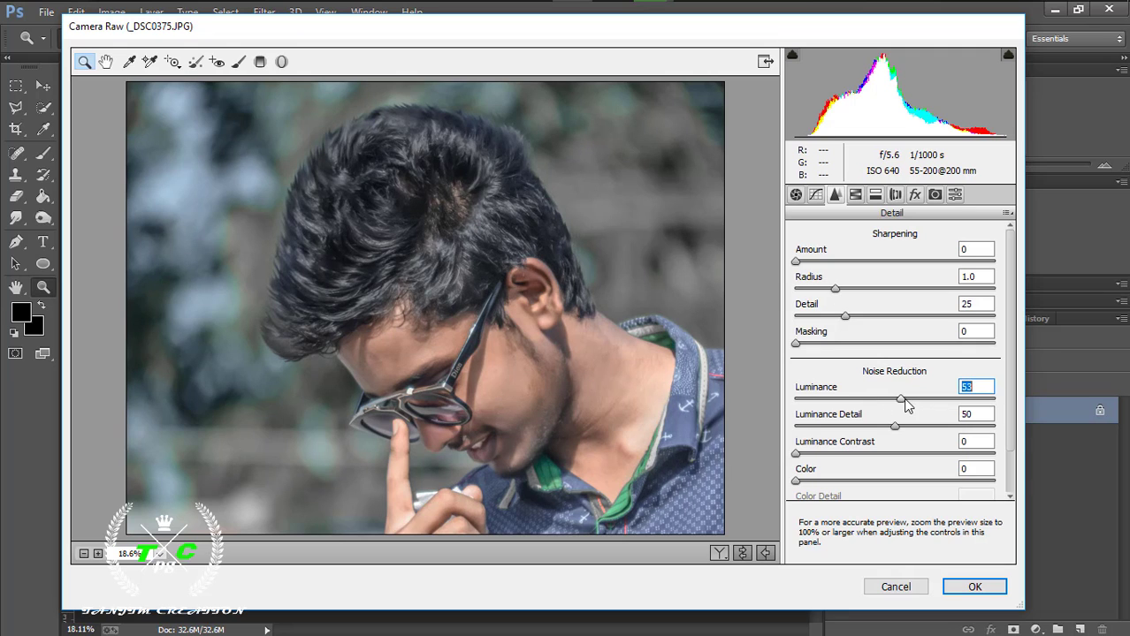
{"action": "type", "text": "51"}
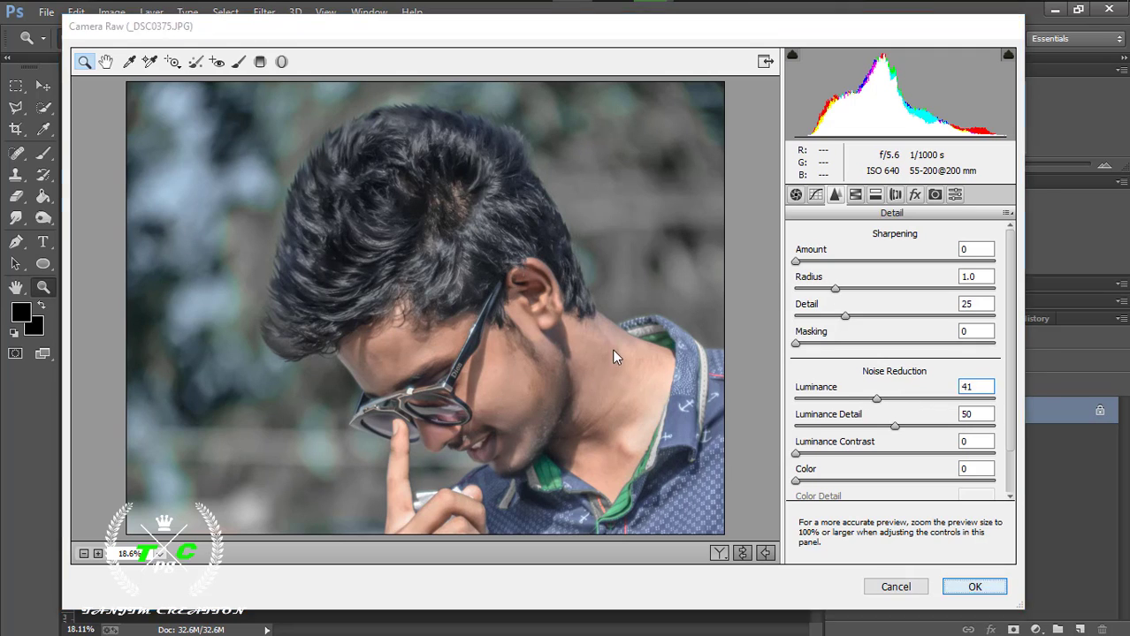
{"action": "key", "text": "Return"}
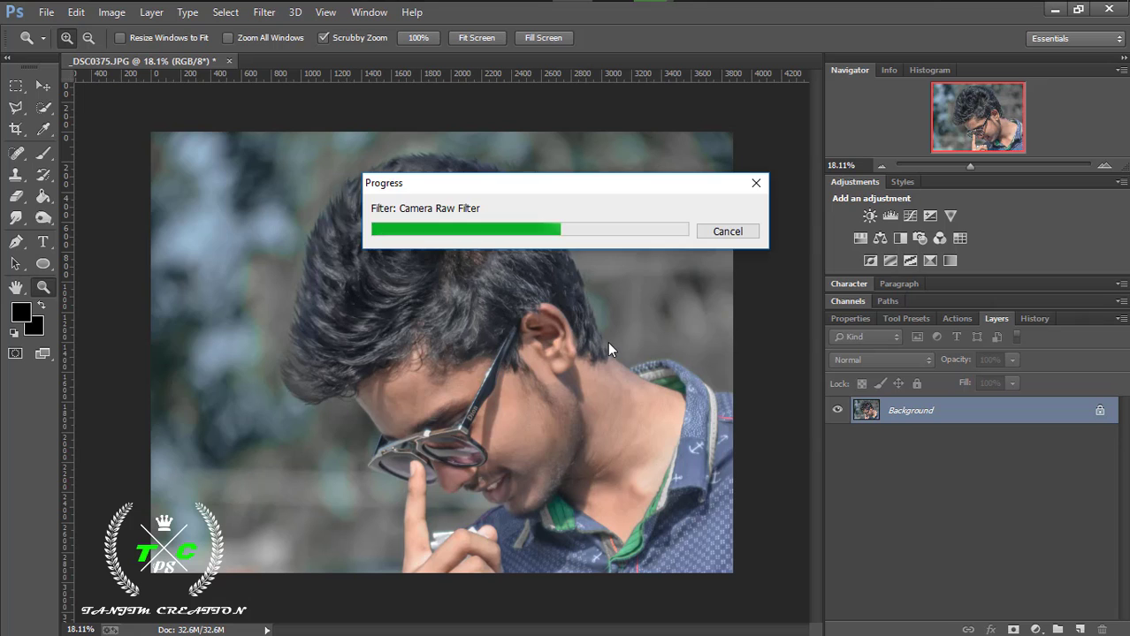
{"action": "mouse_move", "coordinate": [607, 341]}
{"action": "left_mouse_down"}
{"action": "mouse_move", "coordinate": [643, 353]}
{"action": "mouse_move", "coordinate": [620, 353]}
{"action": "left_mouse_up"}
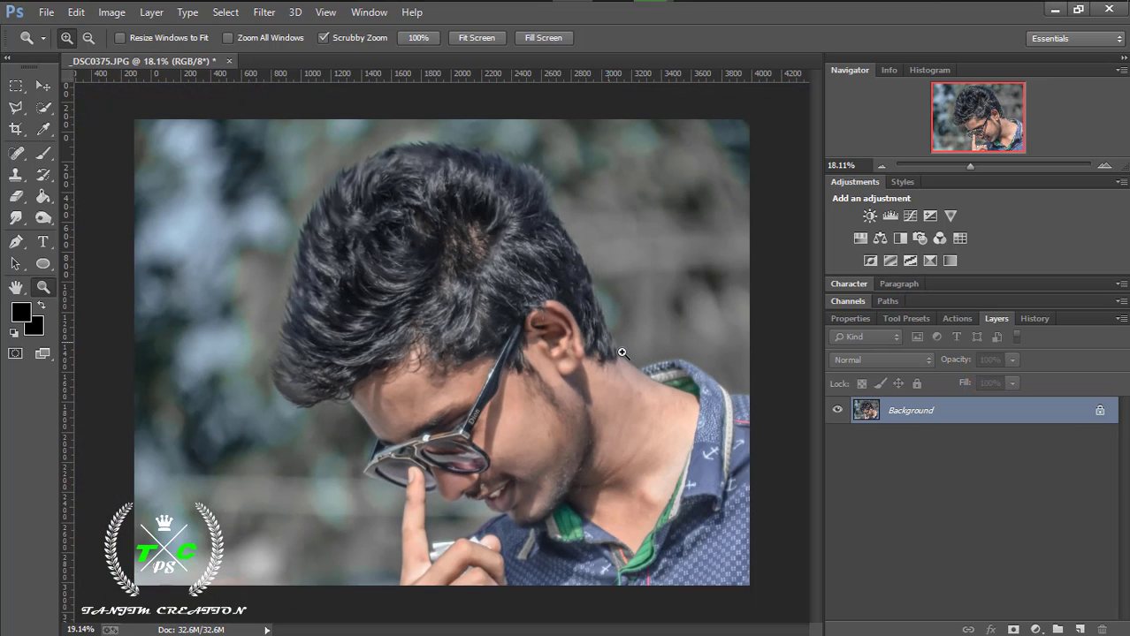
{"action": "left_click_drag", "start_coordinate": [318, 127], "coordinate": [329, 125]}
Launch Color Efex Pro 3.0 and enlarge its window for a bigger preview
{"action": "left_click", "coordinate": [263, 12]}
{"action": "mouse_move", "coordinate": [283, 408]}
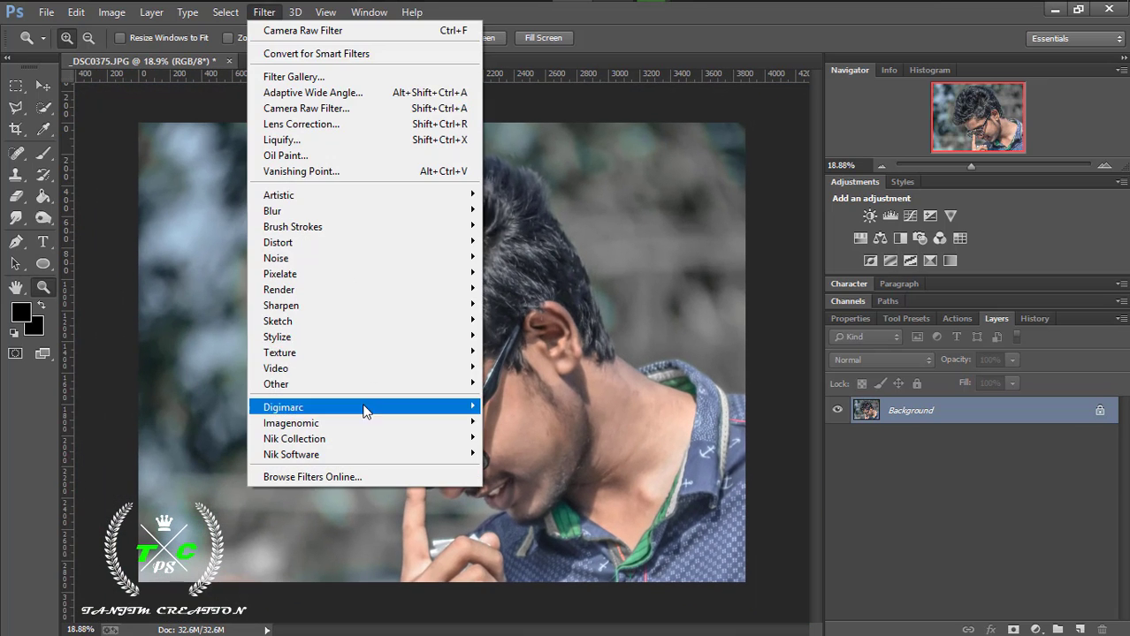
{"action": "left_click", "coordinate": [499, 455]}
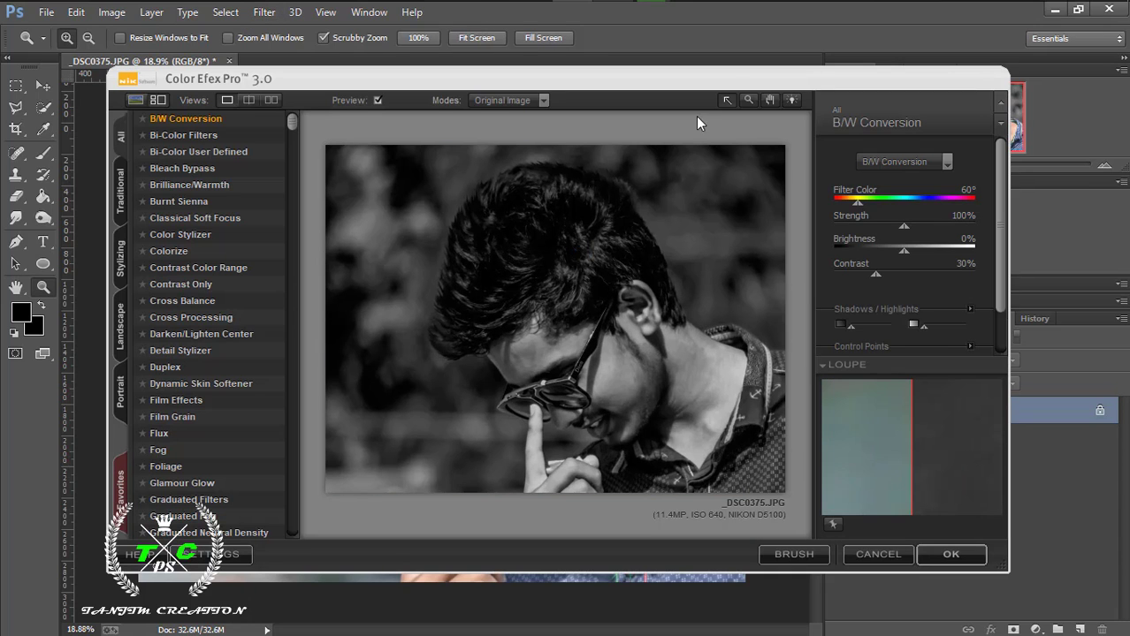
{"action": "left_click_drag", "start_coordinate": [721, 64], "coordinate": [713, 59]}
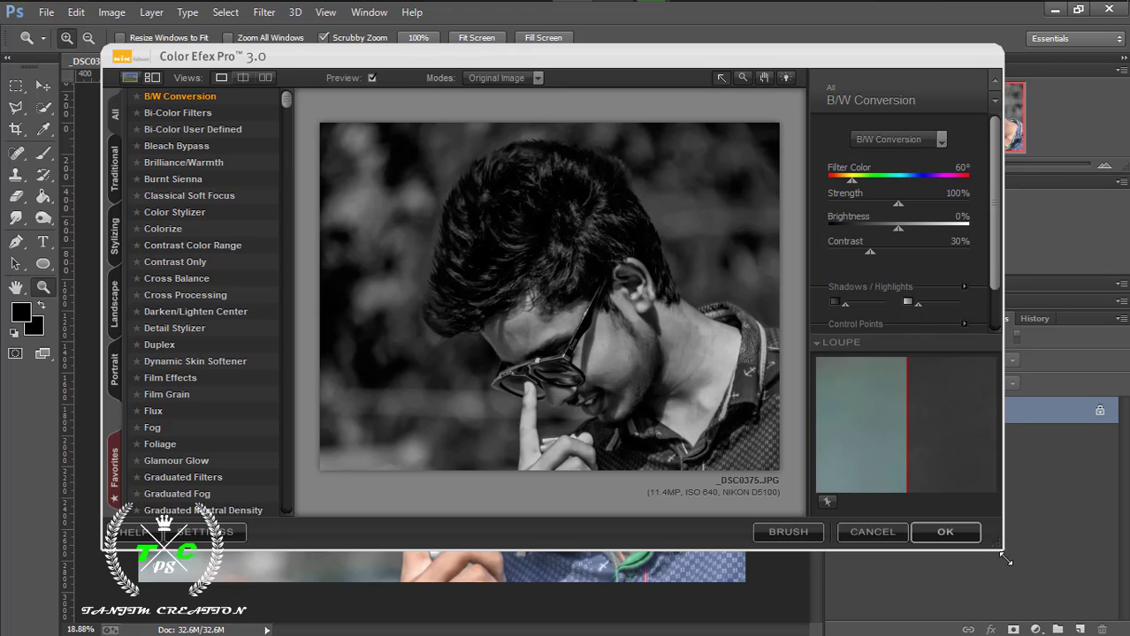
{"action": "left_click_drag", "start_coordinate": [1005, 557], "coordinate": [1081, 606]}
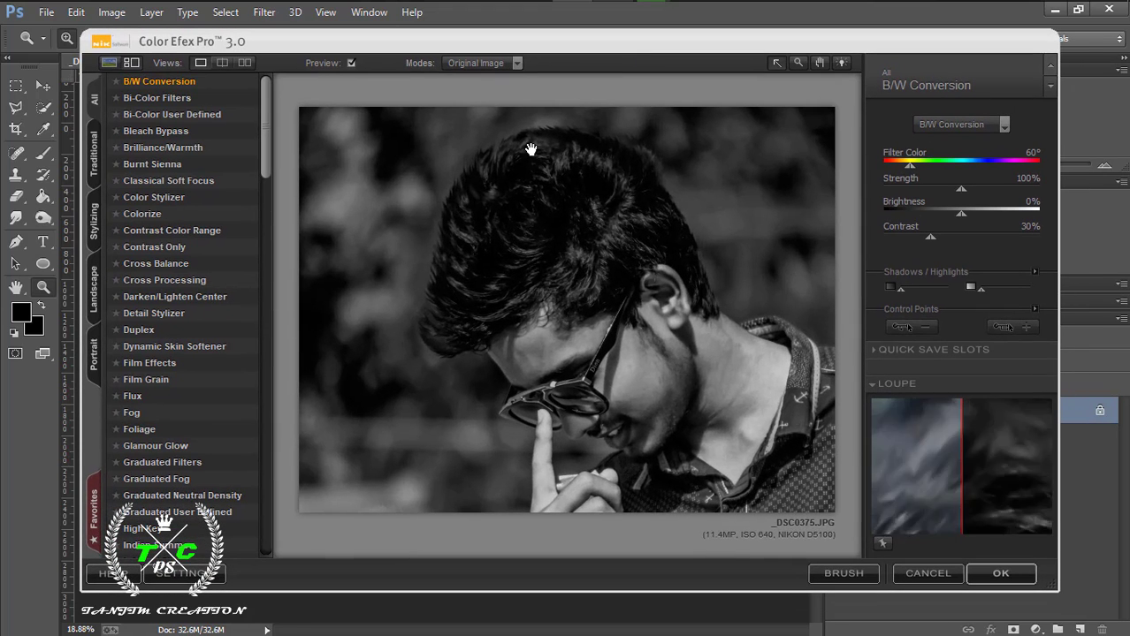
Apply Cross Processing with method C04 at 35% strength as its own layer
{"action": "left_click", "coordinate": [164, 280]}
{"action": "left_click", "coordinate": [1016, 132]}
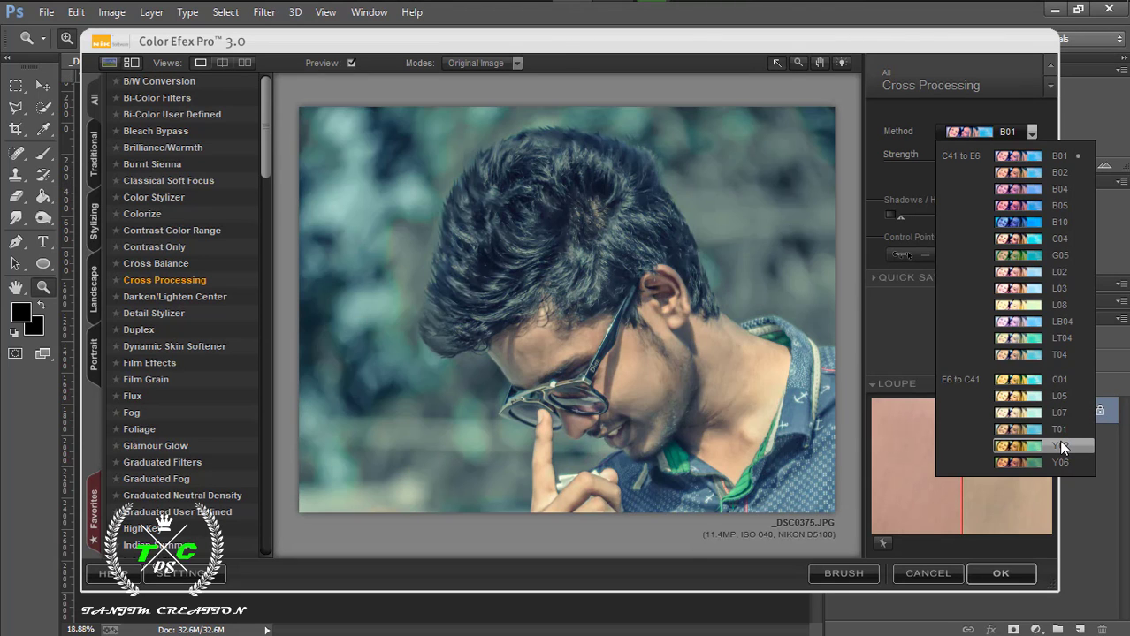
{"action": "left_click", "coordinate": [1060, 462]}
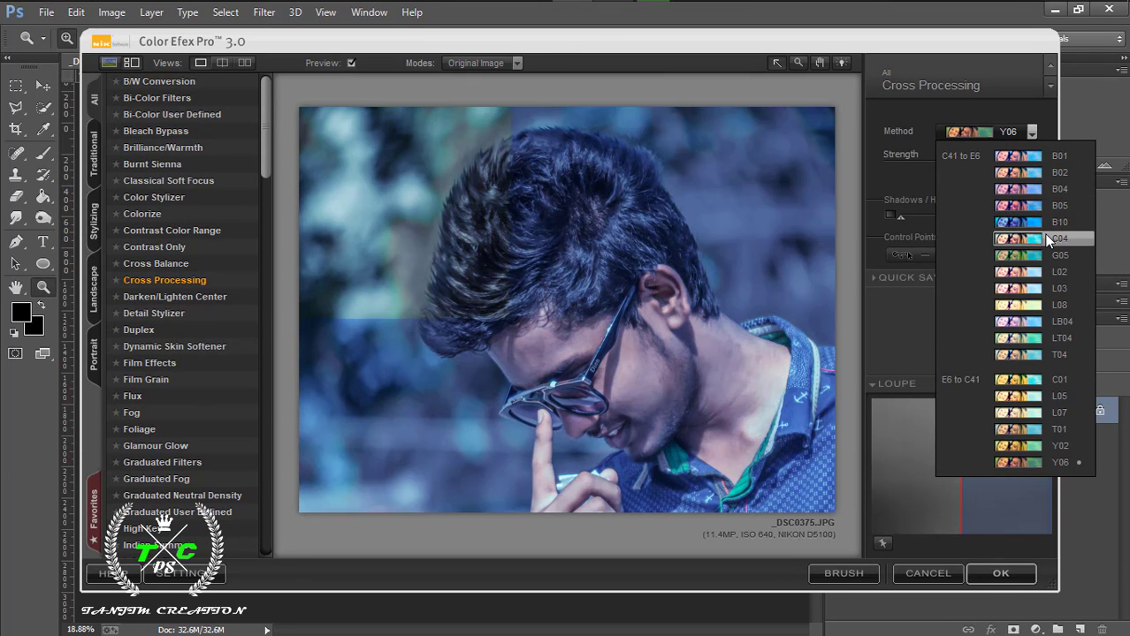
{"action": "left_click", "coordinate": [1049, 239]}
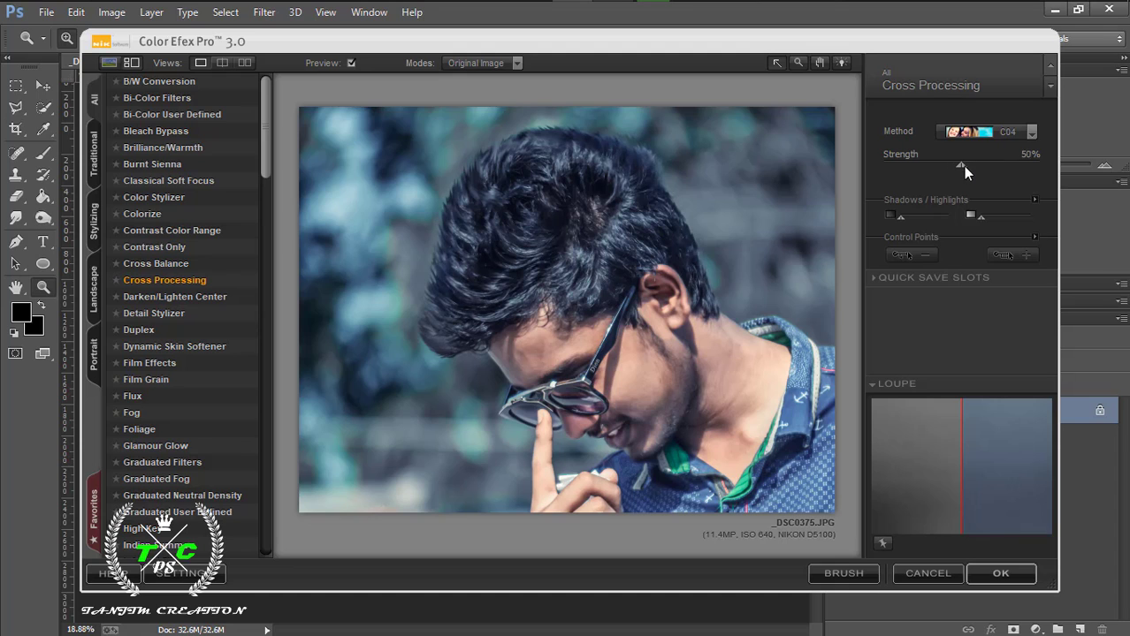
{"action": "left_click_drag", "start_coordinate": [948, 169], "coordinate": [930, 166]}
{"action": "left_click", "coordinate": [995, 583]}
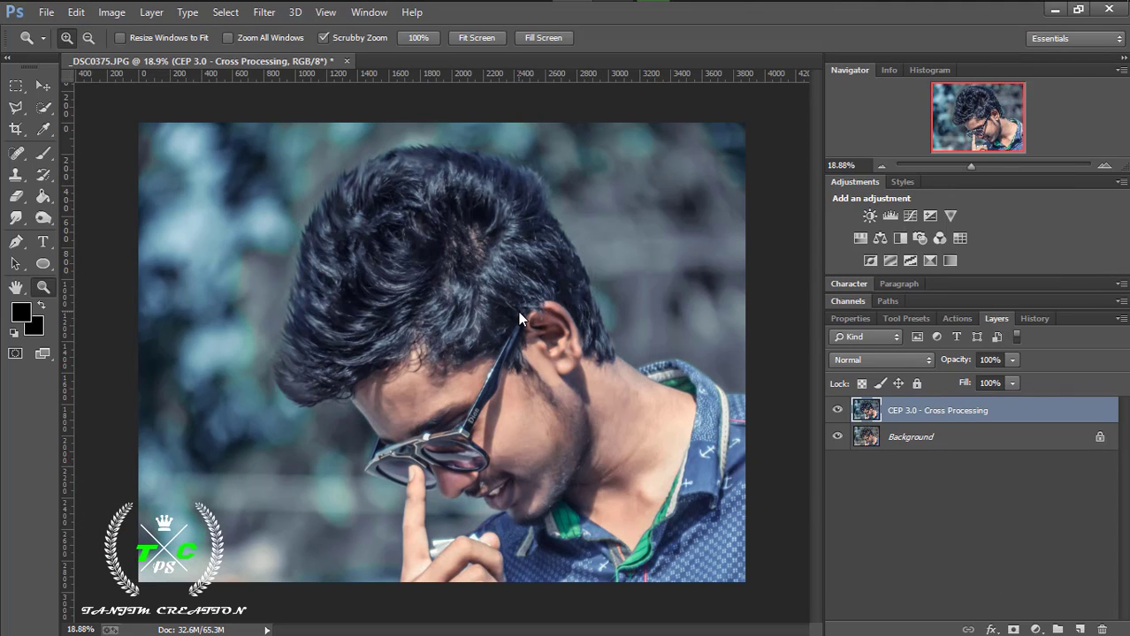
{"action": "mouse_move", "coordinate": [519, 312]}
{"action": "left_mouse_down"}
{"action": "mouse_move", "coordinate": [689, 296]}
{"action": "mouse_move", "coordinate": [568, 324]}
{"action": "left_mouse_up"}
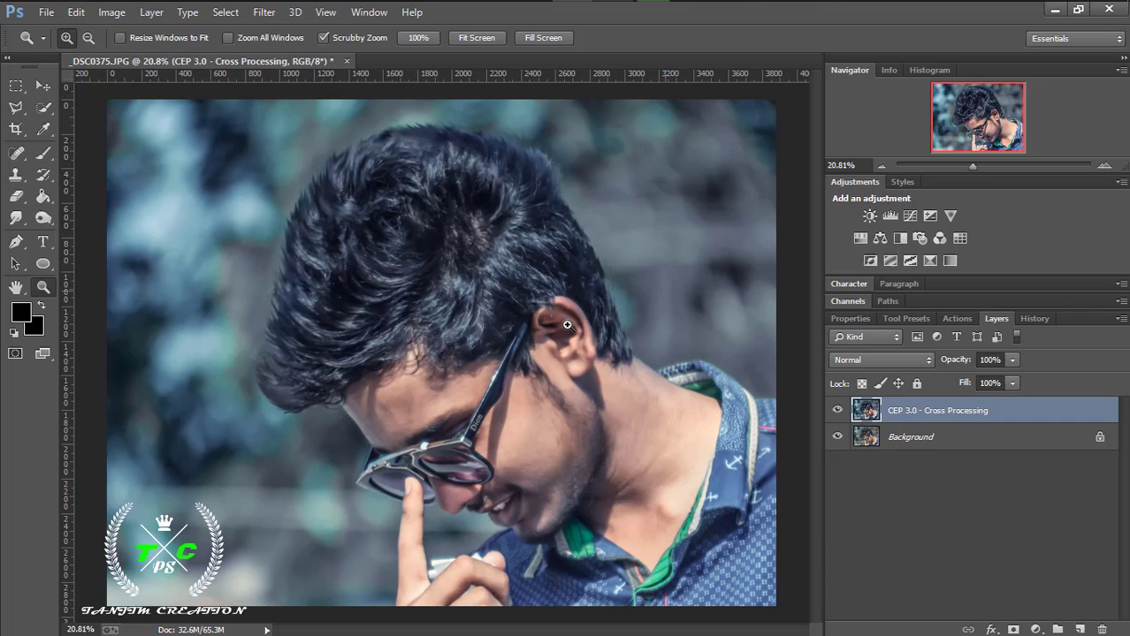
Add a Selective Color layer setting Blacks to Yellow -3 and Black -2, after comparing the cross-processing
{"action": "left_click", "coordinate": [837, 410]}
{"action": "left_click", "coordinate": [837, 410]}
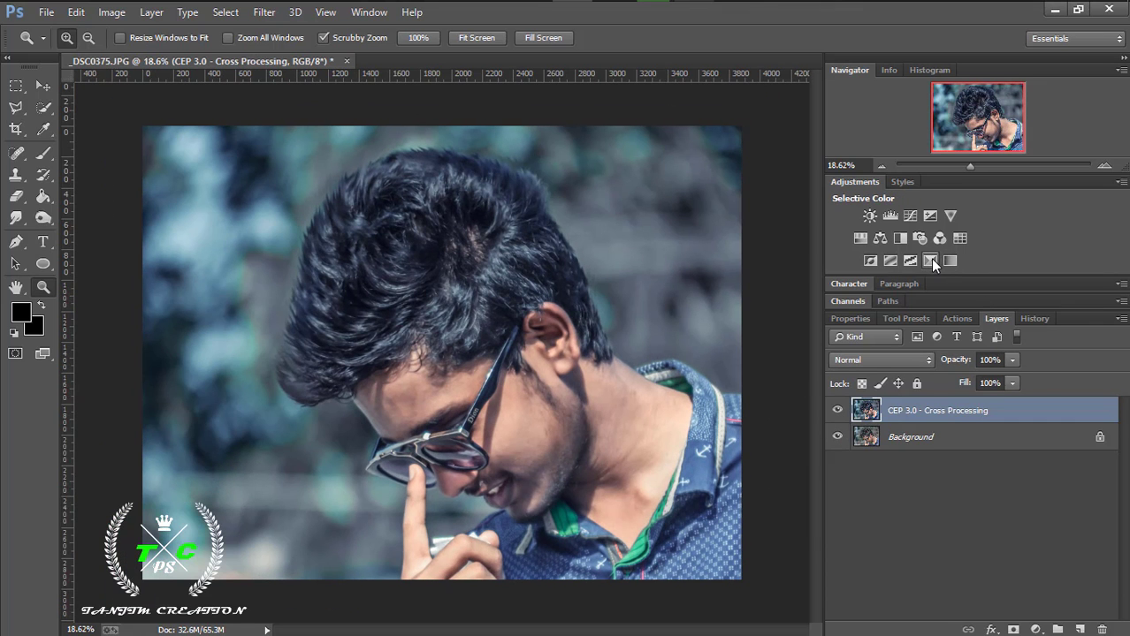
{"action": "left_click", "coordinate": [929, 260]}
{"action": "left_click", "coordinate": [992, 391]}
{"action": "left_click", "coordinate": [960, 513]}
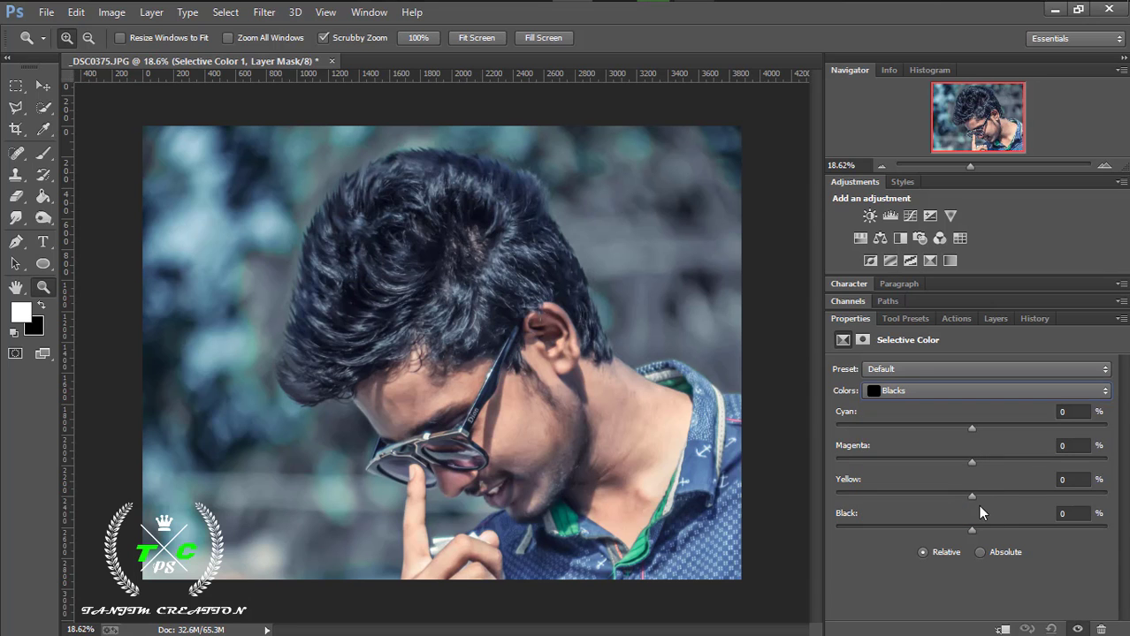
{"action": "mouse_move", "coordinate": [971, 530]}
{"action": "left_mouse_down"}
{"action": "mouse_move", "coordinate": [1051, 529]}
{"action": "mouse_move", "coordinate": [958, 527]}
{"action": "mouse_move", "coordinate": [974, 529]}
{"action": "mouse_move", "coordinate": [952, 494]}
{"action": "mouse_move", "coordinate": [986, 502]}
{"action": "left_mouse_up"}
{"action": "left_click", "coordinate": [993, 320]}
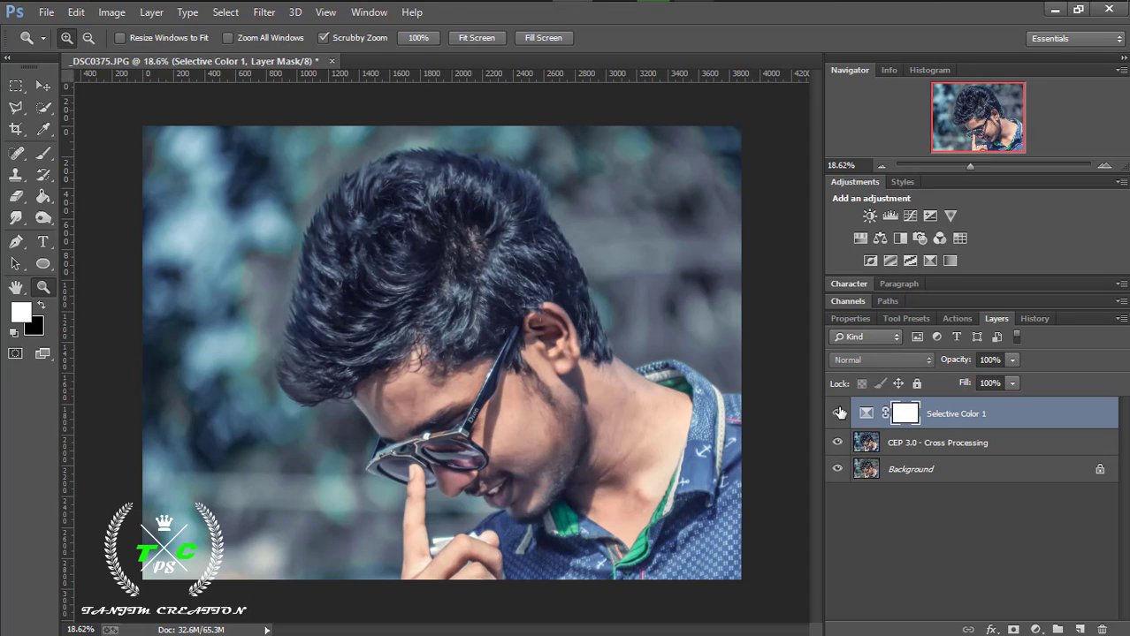
{"action": "left_click", "coordinate": [1034, 629]}
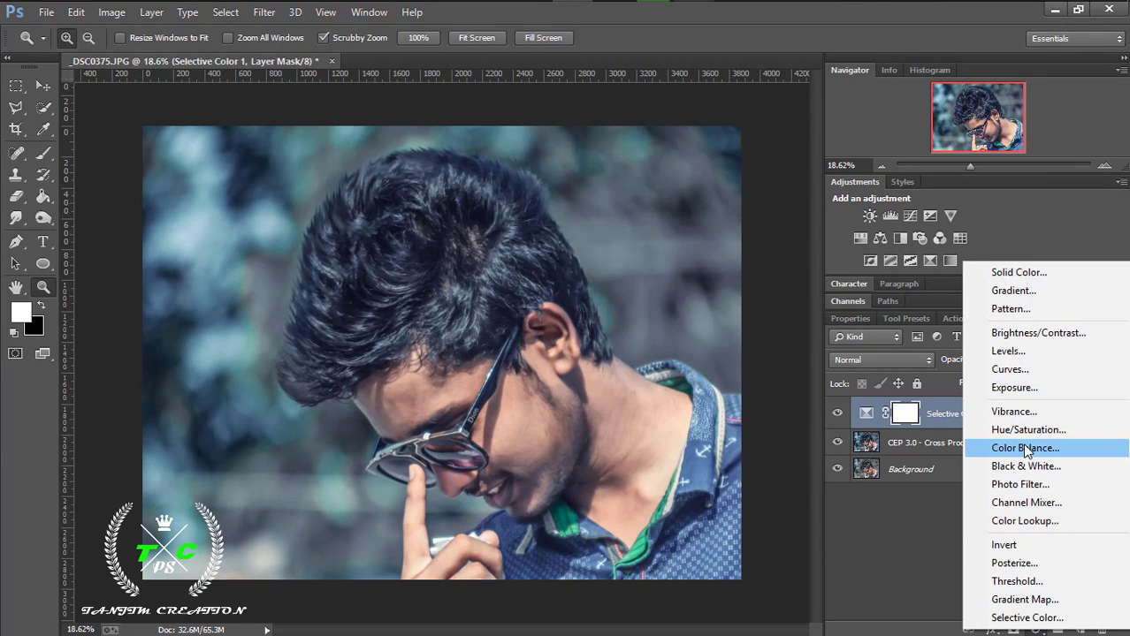
Add a Color Lookup layer and try the Fuji REALA 500D Kodak 2393 and TensionGreen LUTs
{"action": "left_click", "coordinate": [1025, 520]}
{"action": "left_click", "coordinate": [997, 369]}
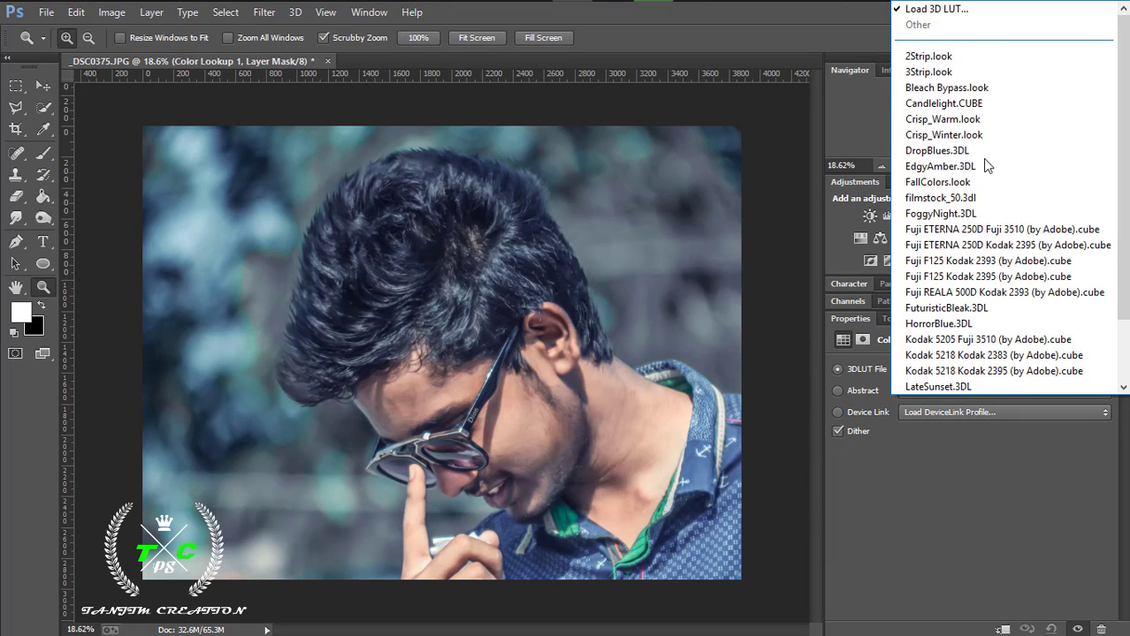
{"action": "scroll", "coordinate": [982, 159], "scroll_direction": "down", "scroll_amount": 2}
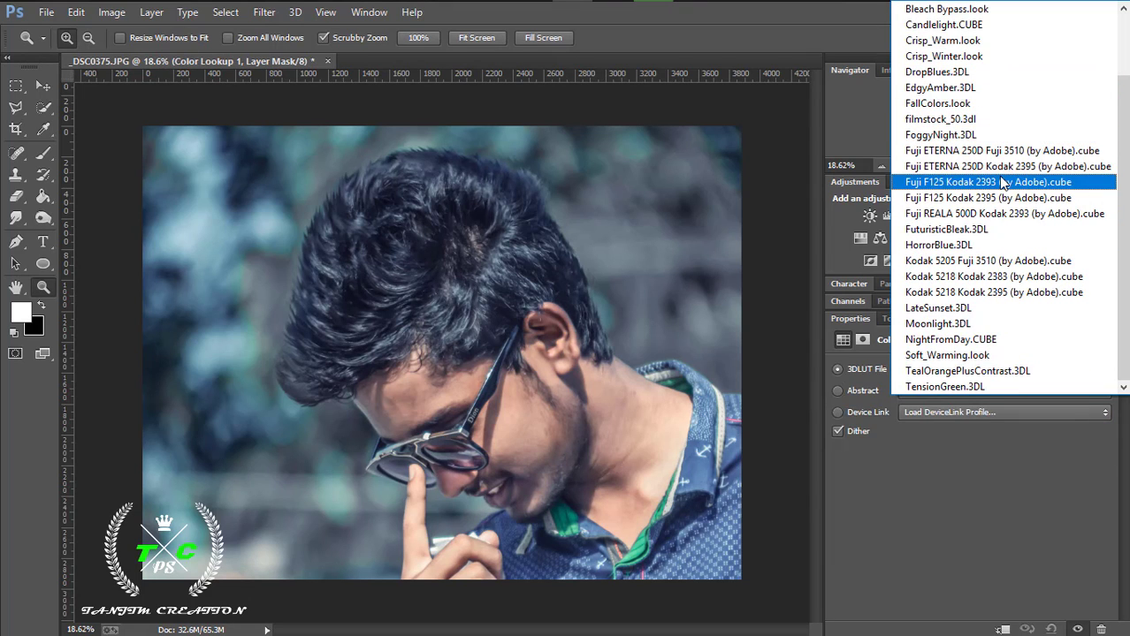
{"action": "left_click", "coordinate": [997, 213]}
{"action": "left_click", "coordinate": [955, 373]}
{"action": "left_click", "coordinate": [955, 373]}
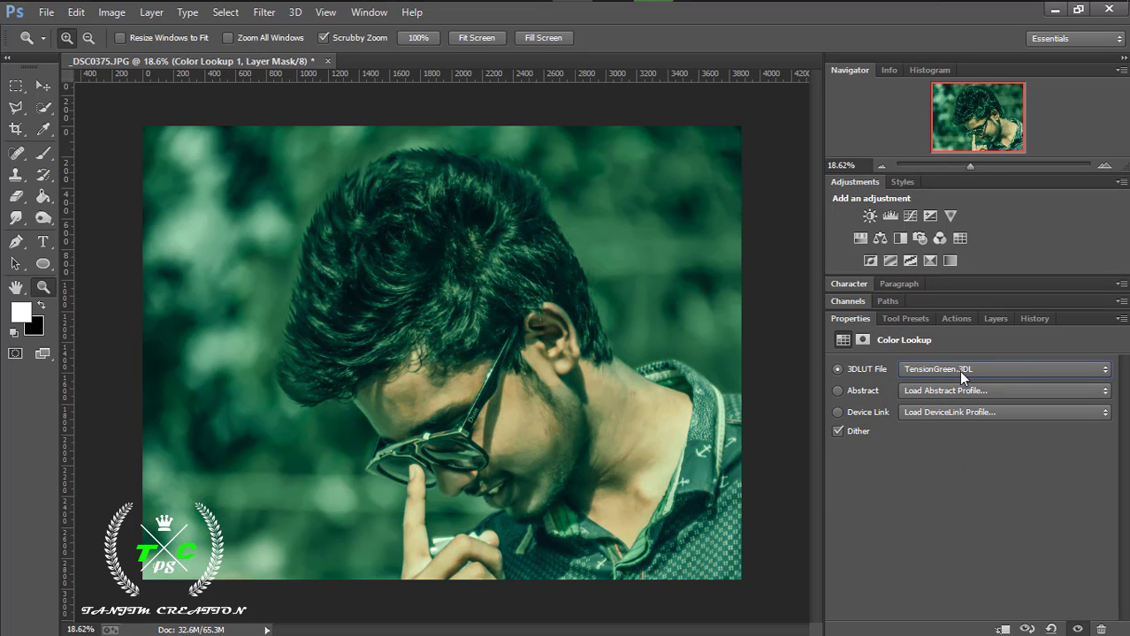
{"action": "scroll", "coordinate": [958, 371], "scroll_direction": "up", "scroll_amount": 1}
{"action": "scroll", "coordinate": [959, 371], "scroll_direction": "up", "scroll_amount": 6}
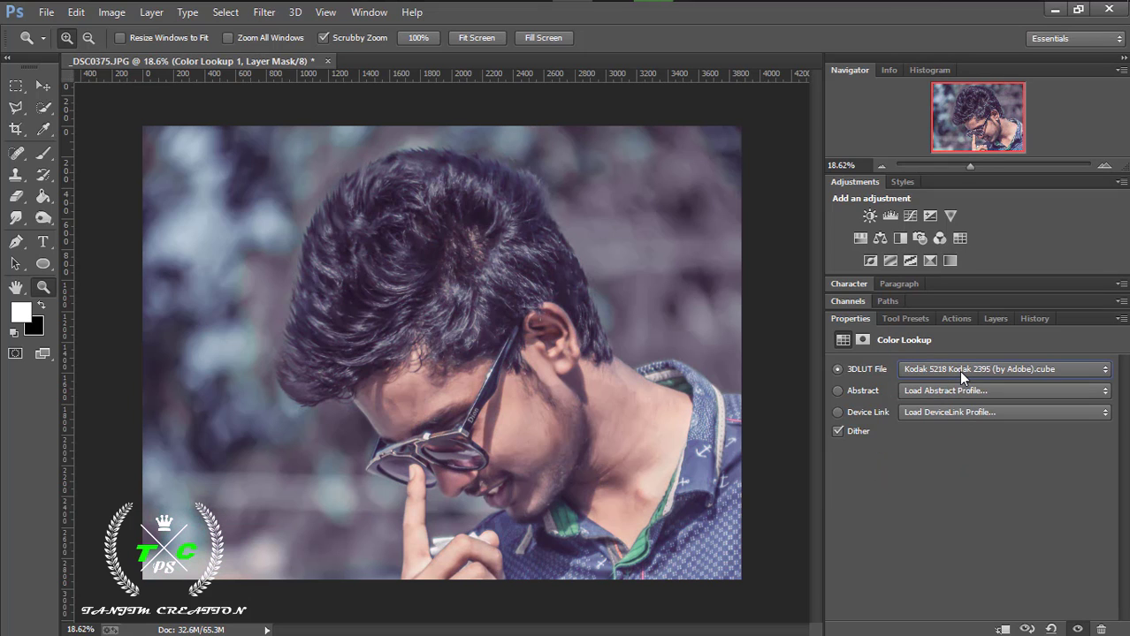
{"action": "scroll", "coordinate": [958, 370], "scroll_direction": "down", "scroll_amount": 2}
{"action": "scroll", "coordinate": [958, 370], "scroll_direction": "up", "scroll_amount": 3}
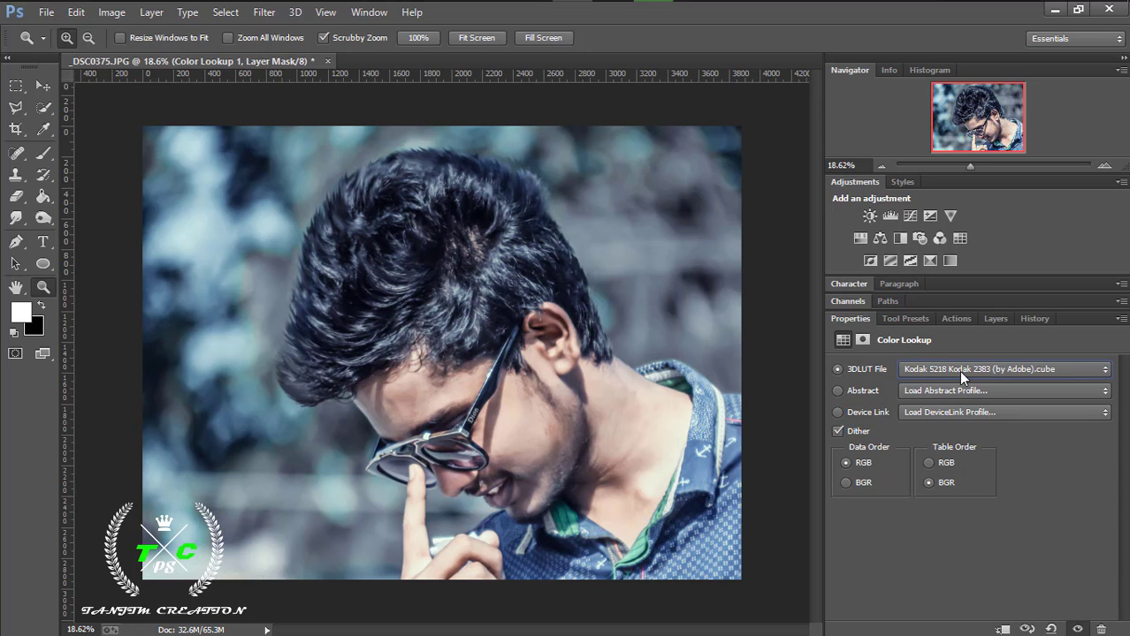
{"action": "scroll", "coordinate": [958, 370], "scroll_direction": "down", "scroll_amount": 1}
Compare Kodak 5218 Kodak 2383 and 2395 LUTs, settling on Kodak 5218 Kodak 2395
{"action": "left_click", "coordinate": [958, 370]}
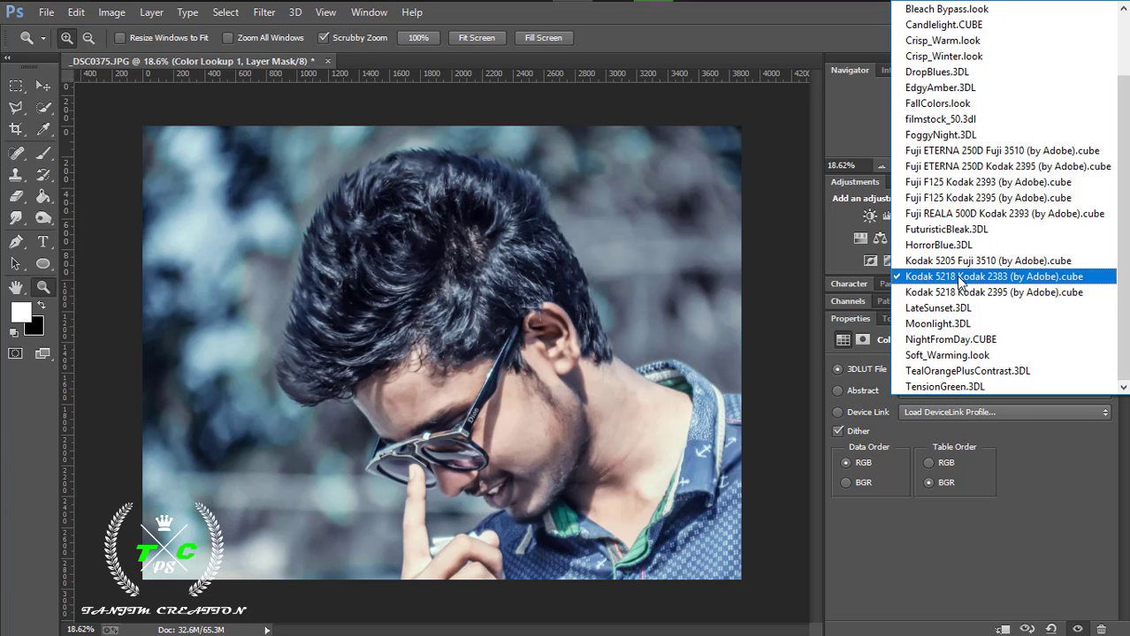
{"action": "left_click", "coordinate": [961, 292]}
{"action": "left_click", "coordinate": [975, 374]}
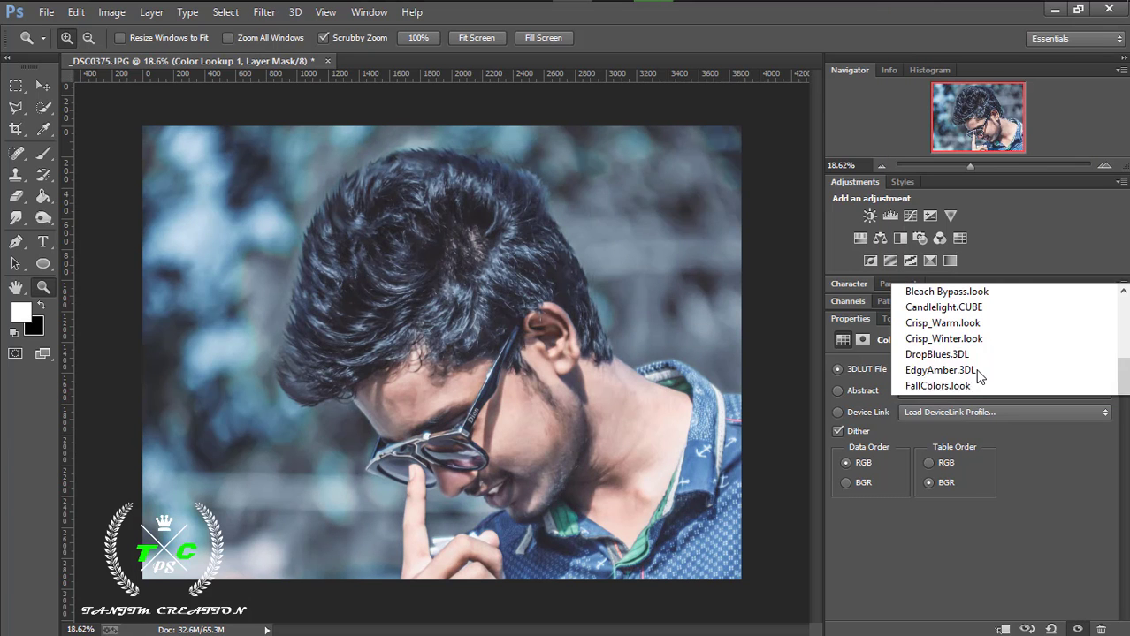
{"action": "left_click", "coordinate": [963, 277]}
{"action": "left_click", "coordinate": [966, 370]}
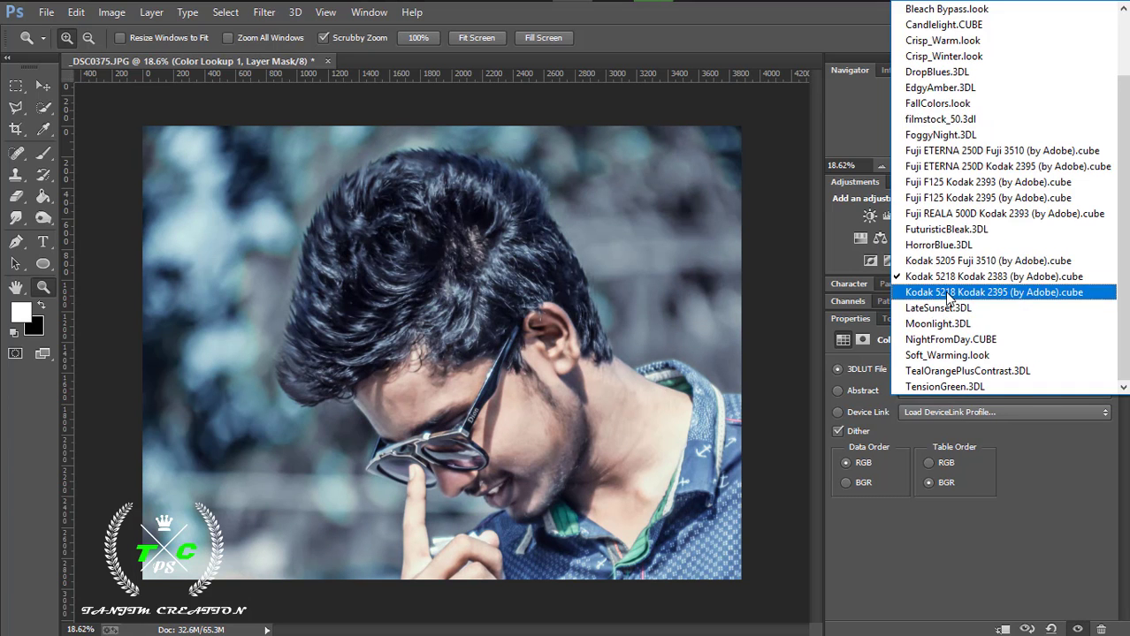
{"action": "left_click", "coordinate": [944, 290]}
{"action": "left_click", "coordinate": [968, 370]}
{"action": "left_click", "coordinate": [964, 278]}
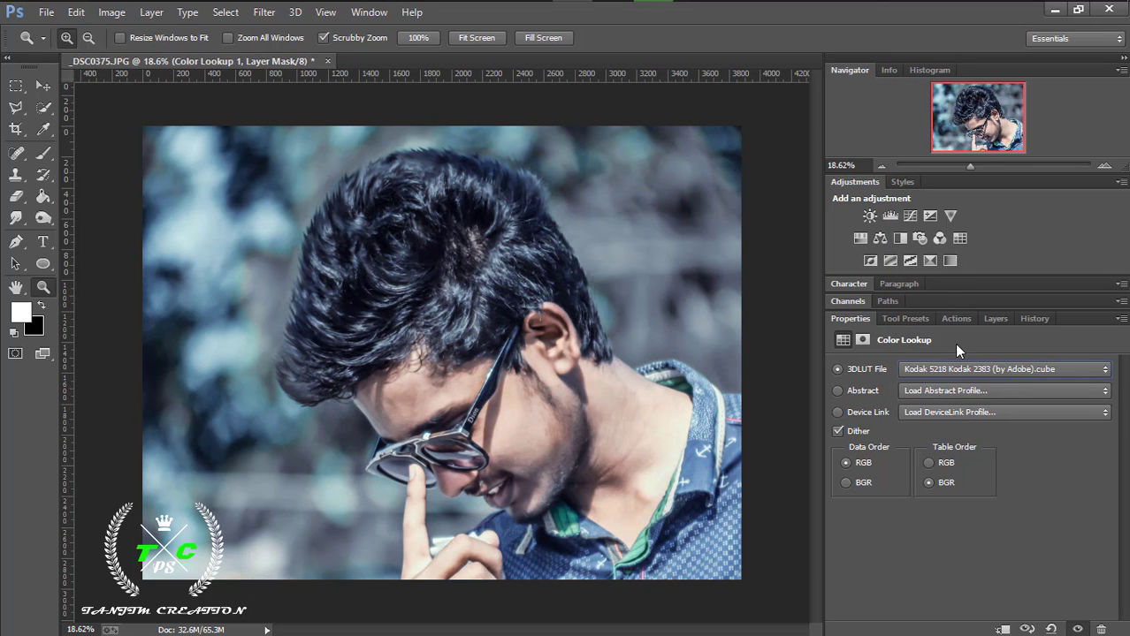
{"action": "left_click", "coordinate": [959, 369]}
{"action": "left_click", "coordinate": [970, 293]}
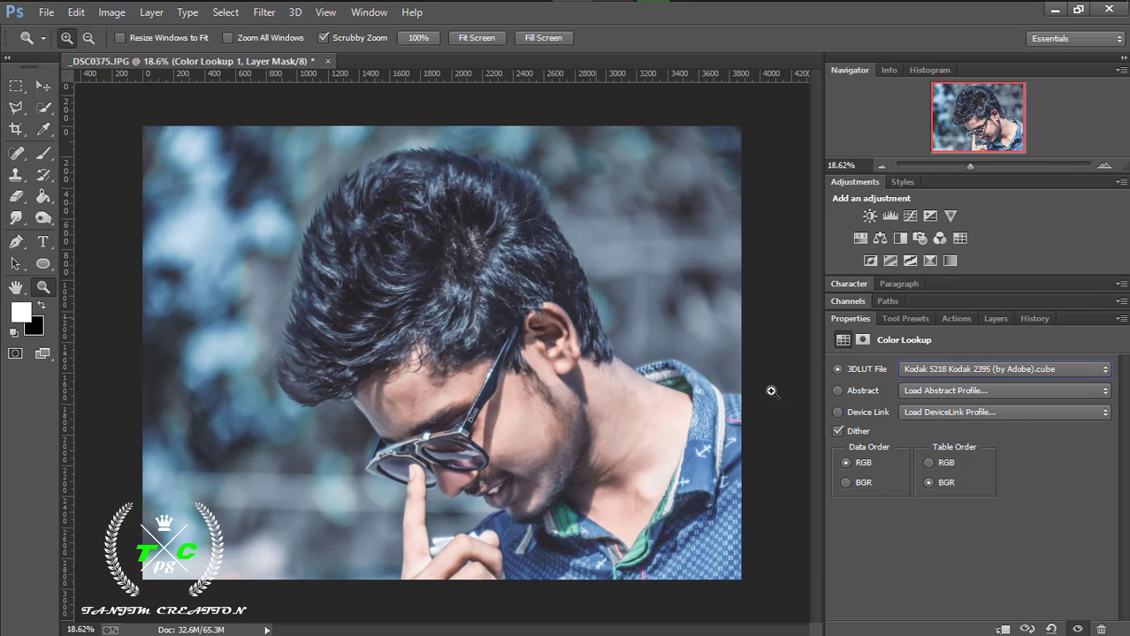
Lower the Color Lookup layer's opacity to 64%
{"action": "left_click", "coordinate": [996, 318]}
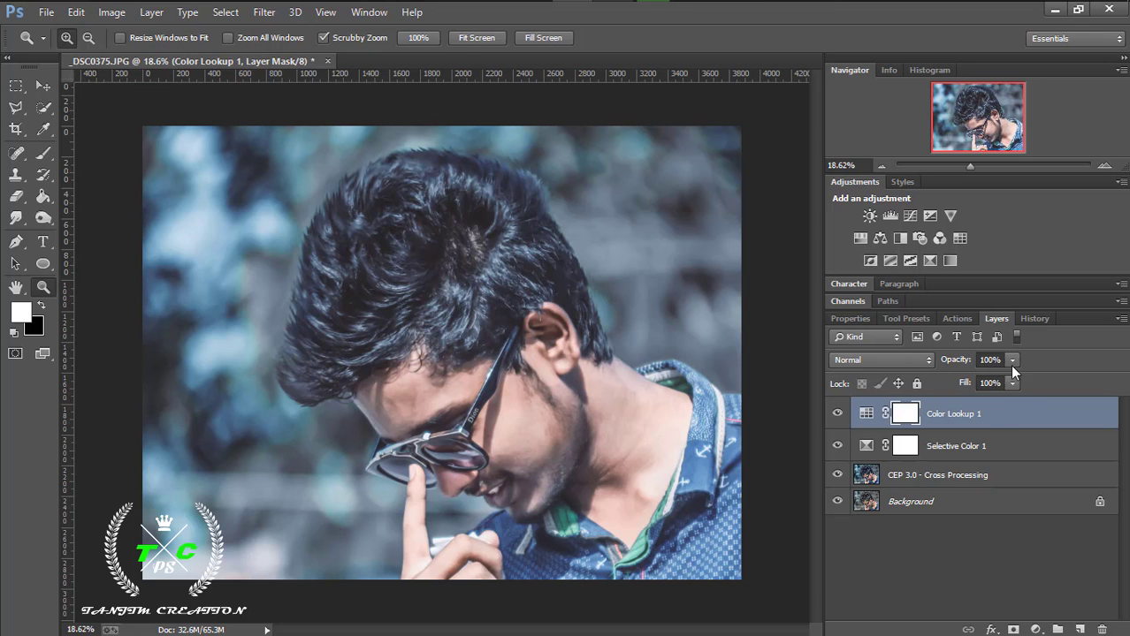
{"action": "mouse_move", "coordinate": [990, 378]}
{"action": "left_mouse_down"}
{"action": "mouse_move", "coordinate": [944, 377]}
{"action": "mouse_move", "coordinate": [978, 378]}
{"action": "left_mouse_up"}
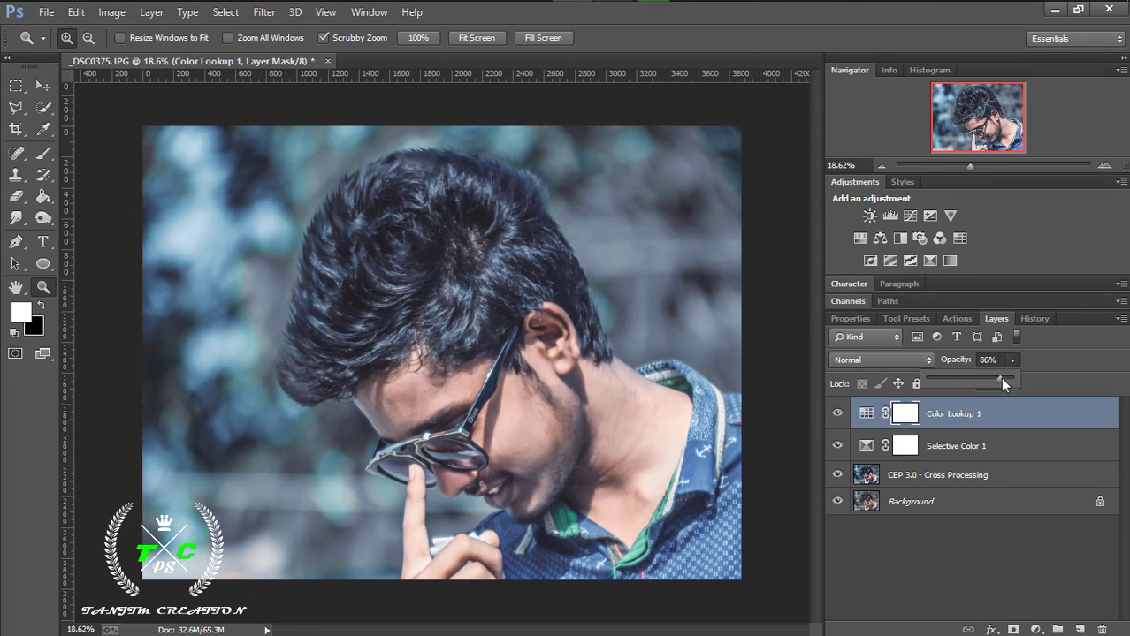
{"action": "left_click_drag", "start_coordinate": [1004, 383], "coordinate": [986, 382]}
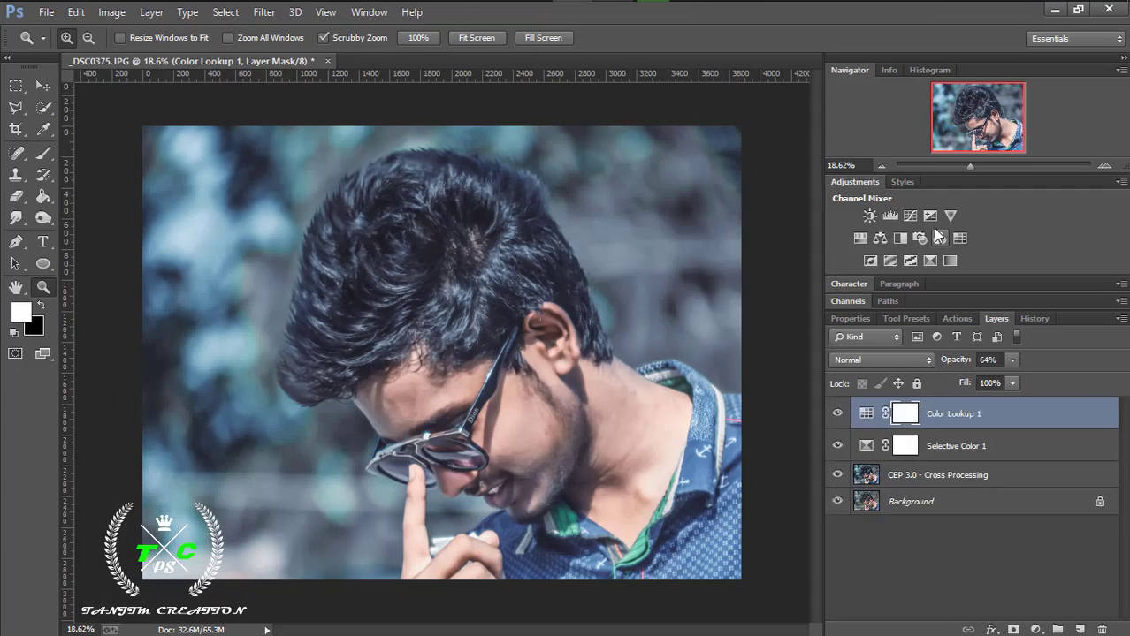
Add an Exposure layer at +0.06 exposure and -0.0076 offset, then toggle Color Lookup 1 to compare
{"action": "left_click", "coordinate": [929, 215]}
{"action": "mouse_move", "coordinate": [969, 410]}
{"action": "left_mouse_down"}
{"action": "mouse_move", "coordinate": [986, 411]}
{"action": "mouse_move", "coordinate": [968, 411]}
{"action": "mouse_move", "coordinate": [974, 443]}
{"action": "mouse_move", "coordinate": [1024, 441]}
{"action": "mouse_move", "coordinate": [969, 442]}
{"action": "mouse_move", "coordinate": [997, 479]}
{"action": "mouse_move", "coordinate": [1107, 480]}
{"action": "mouse_move", "coordinate": [959, 475]}
{"action": "mouse_move", "coordinate": [970, 473]}
{"action": "left_mouse_up"}
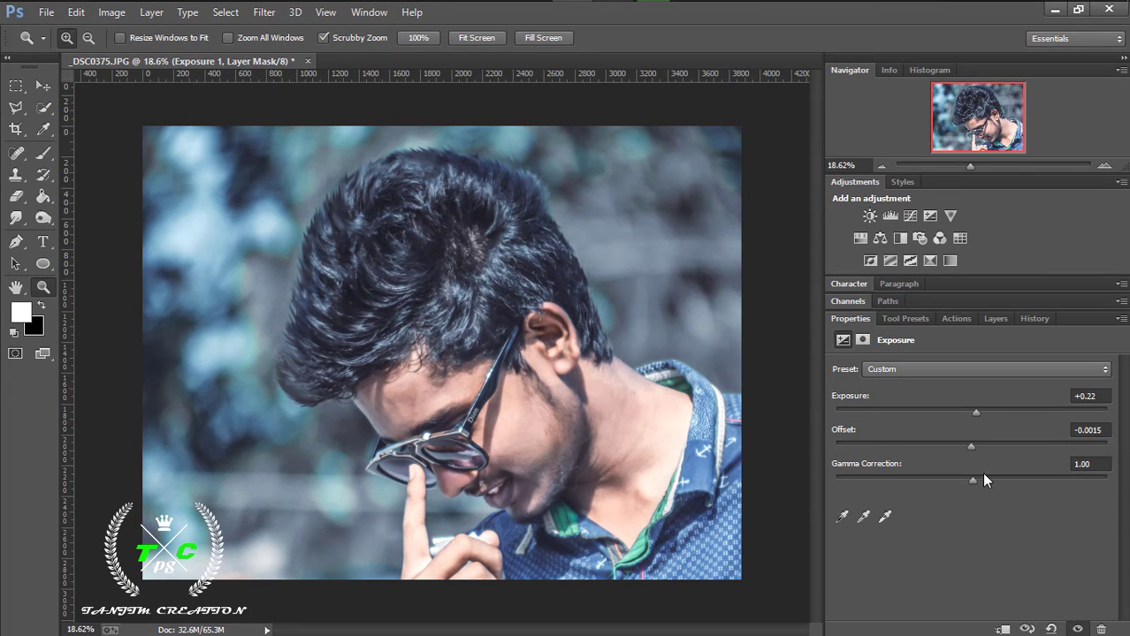
{"action": "mouse_move", "coordinate": [976, 411]}
{"action": "left_mouse_down"}
{"action": "mouse_move", "coordinate": [979, 444]}
{"action": "mouse_move", "coordinate": [969, 440]}
{"action": "left_mouse_up"}
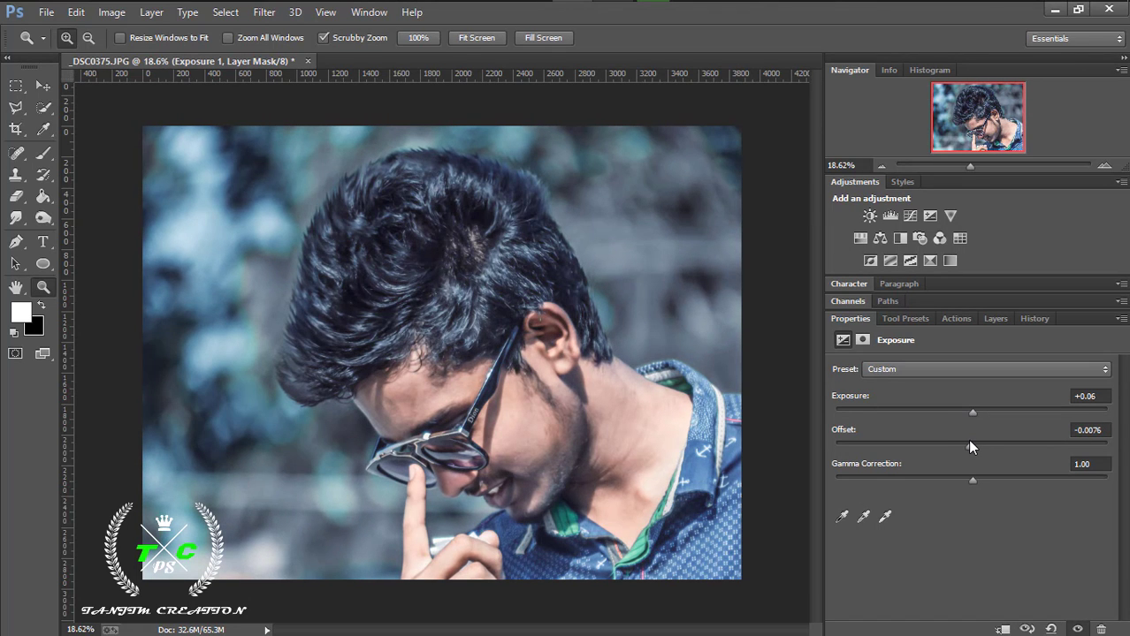
{"action": "left_click", "coordinate": [995, 318]}
{"action": "left_click", "coordinate": [837, 445]}
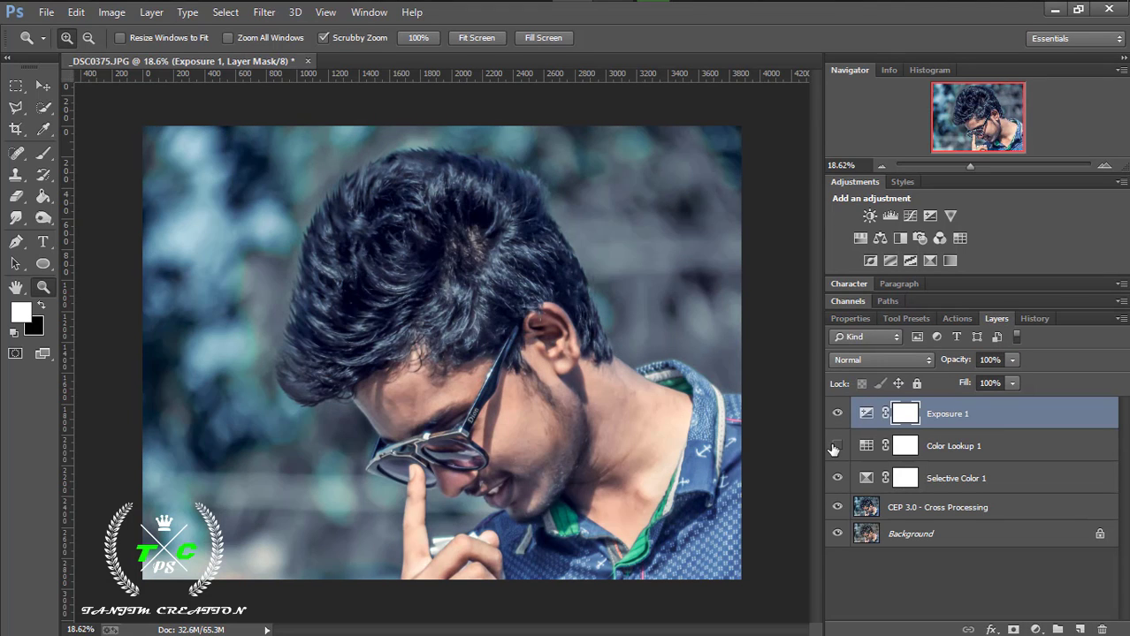
{"action": "left_click", "coordinate": [837, 446]}
{"action": "left_click", "coordinate": [837, 445]}
Place RollFogFume01 embedded over the lower photo and blend it in Screen mode
{"action": "left_click", "coordinate": [46, 12]}
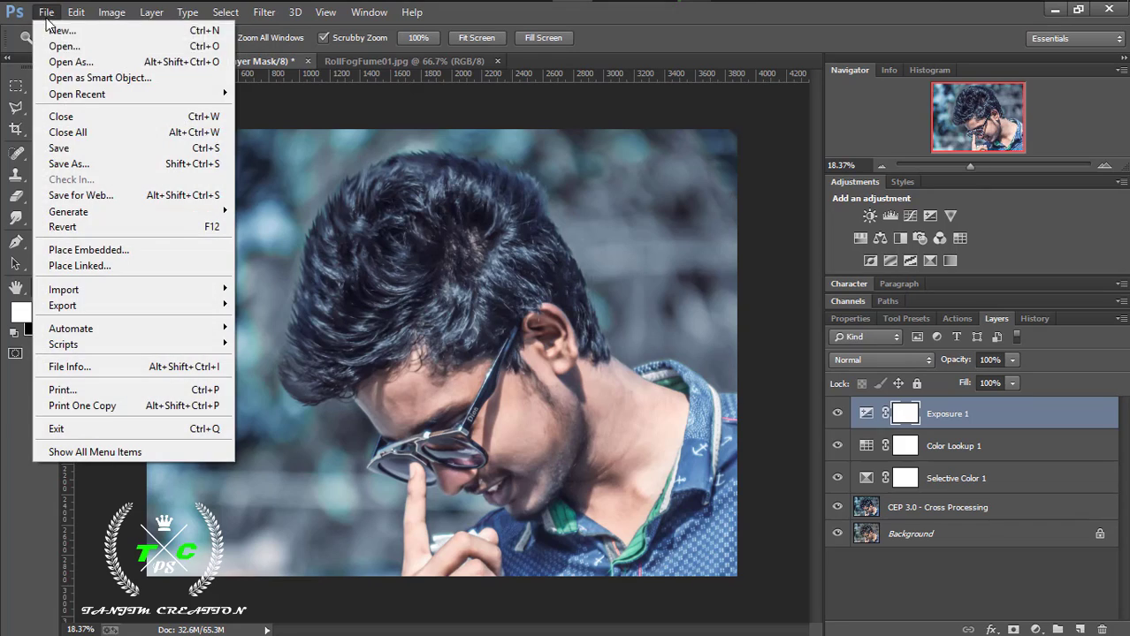
{"action": "left_click", "coordinate": [106, 250]}
{"action": "left_click", "coordinate": [341, 292]}
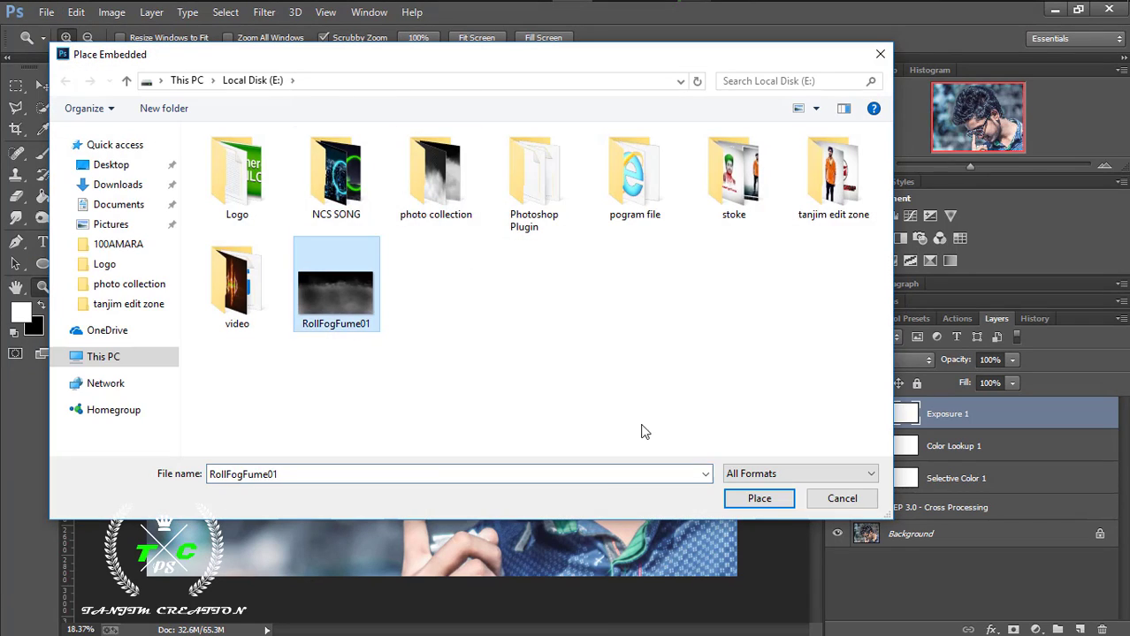
{"action": "key", "text": "Return"}
{"action": "left_click_drag", "start_coordinate": [539, 325], "coordinate": [550, 521]}
{"action": "left_click", "coordinate": [581, 38]}
{"action": "key", "text": "z"}
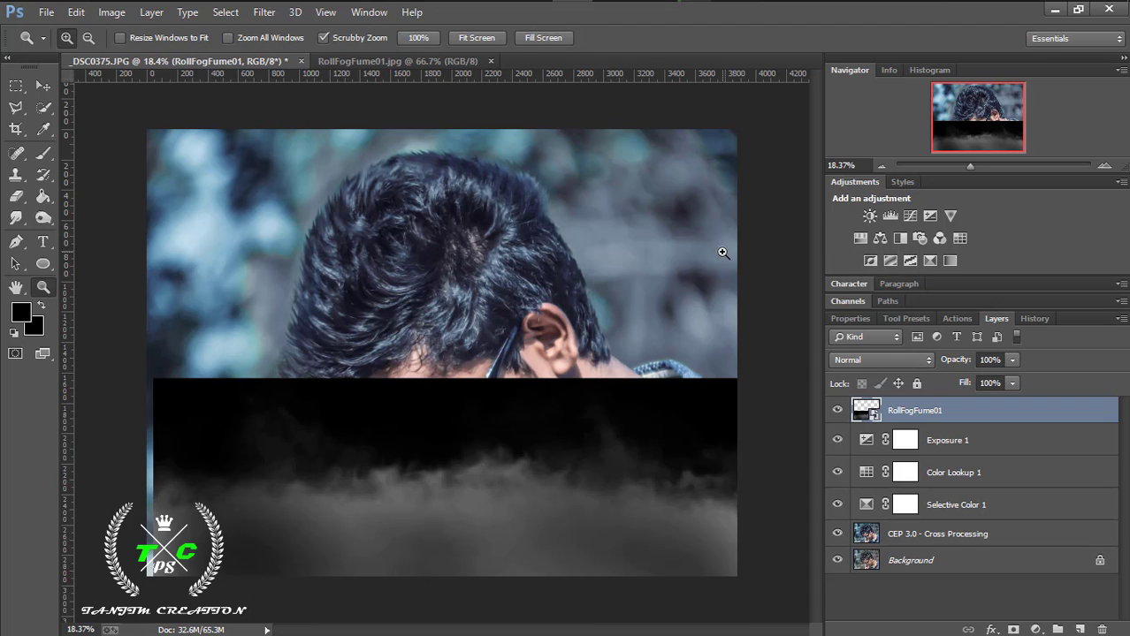
{"action": "left_click", "coordinate": [928, 359]}
{"action": "left_click", "coordinate": [857, 142]}
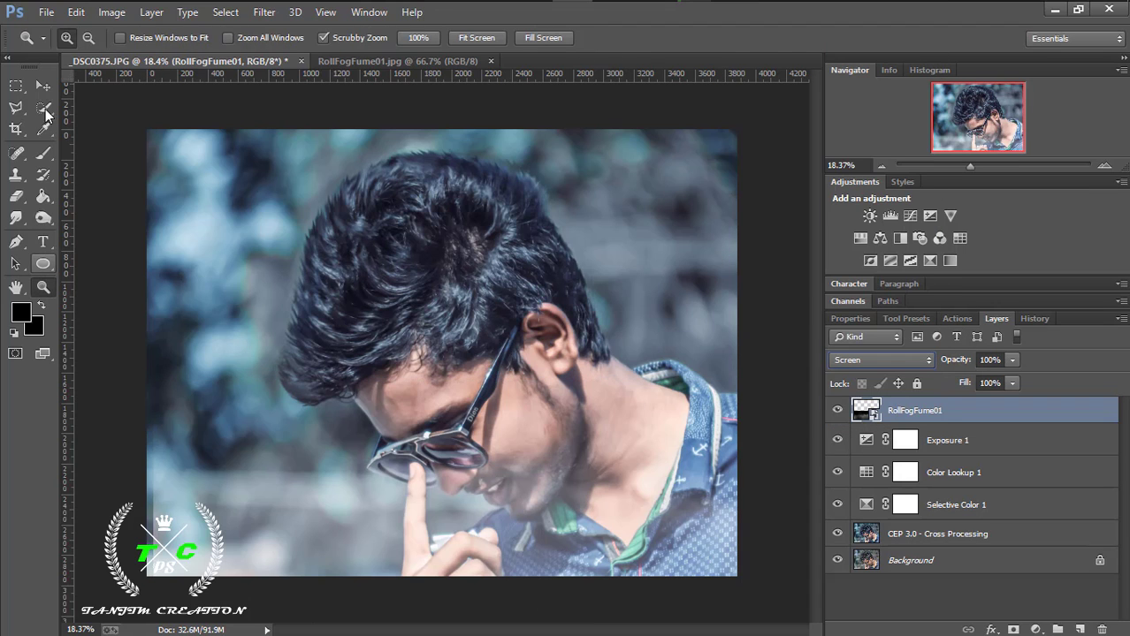
{"action": "key", "text": "v"}
Widen the fog to about 120%, rotate it about 8 degrees and shift it down-left
{"action": "key", "text": "ctrl+t"}
{"action": "left_click_drag", "start_coordinate": [749, 542], "coordinate": [848, 542]}
{"action": "left_click_drag", "start_coordinate": [697, 526], "coordinate": [663, 584]}
{"action": "mouse_move", "coordinate": [629, 398]}
{"action": "left_mouse_down"}
{"action": "mouse_move", "coordinate": [616, 391]}
{"action": "mouse_move", "coordinate": [648, 396]}
{"action": "left_mouse_up"}
{"action": "left_click_drag", "start_coordinate": [630, 494], "coordinate": [623, 494]}
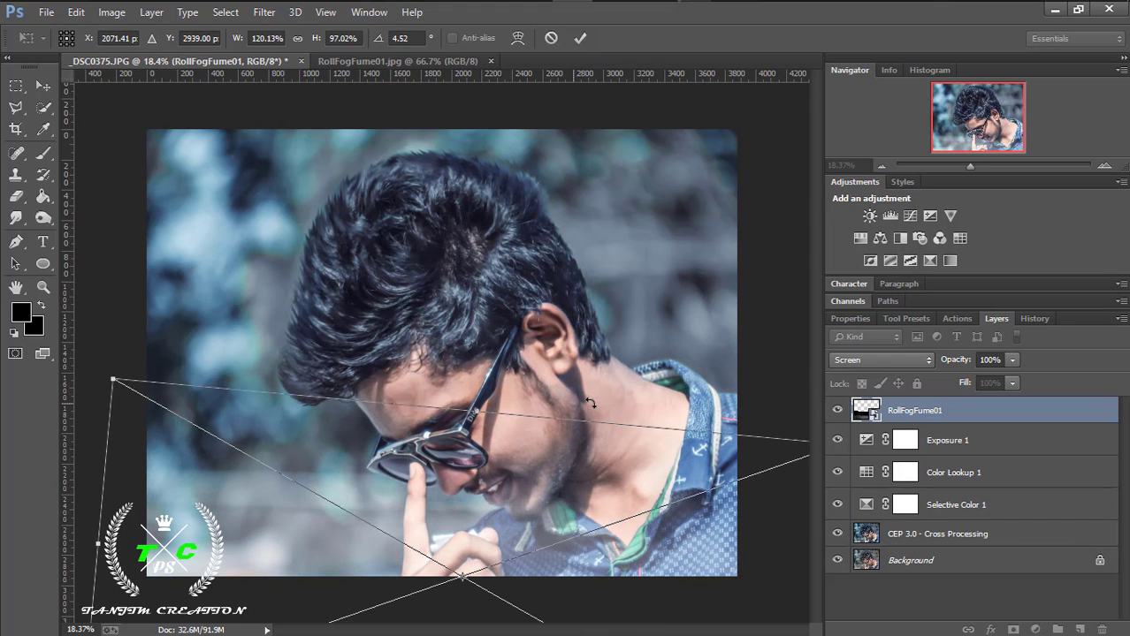
{"action": "left_click_drag", "start_coordinate": [589, 403], "coordinate": [596, 411]}
{"action": "left_click_drag", "start_coordinate": [578, 517], "coordinate": [573, 527]}
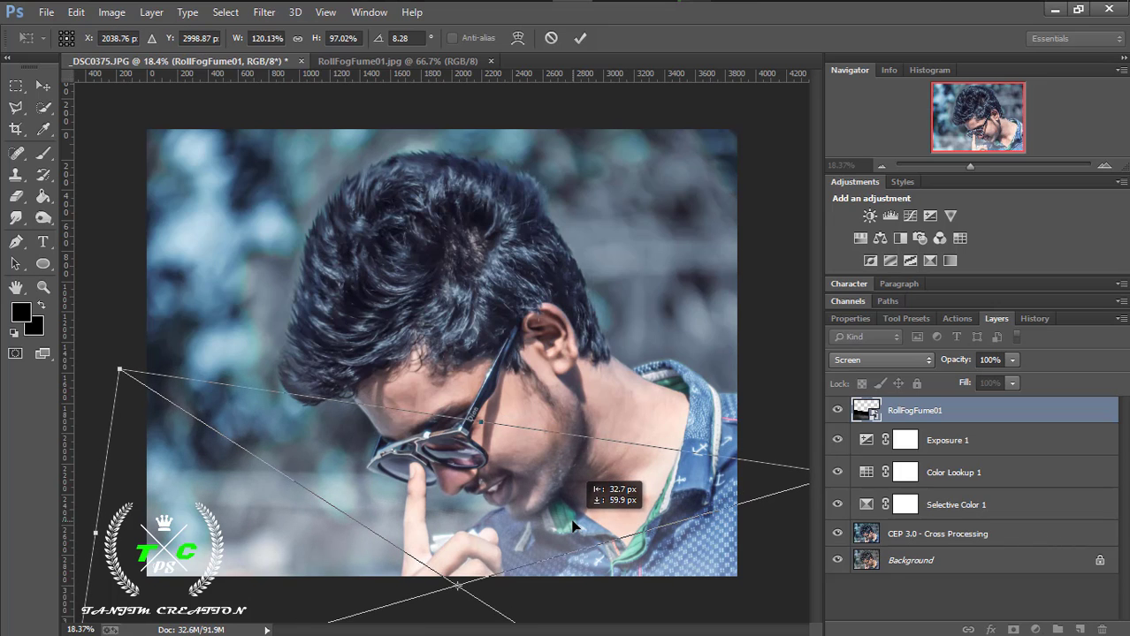
{"action": "key", "text": "Return"}
Duplicate the fog layer as RollFogFume01 copy
{"action": "right_click", "coordinate": [908, 416]}
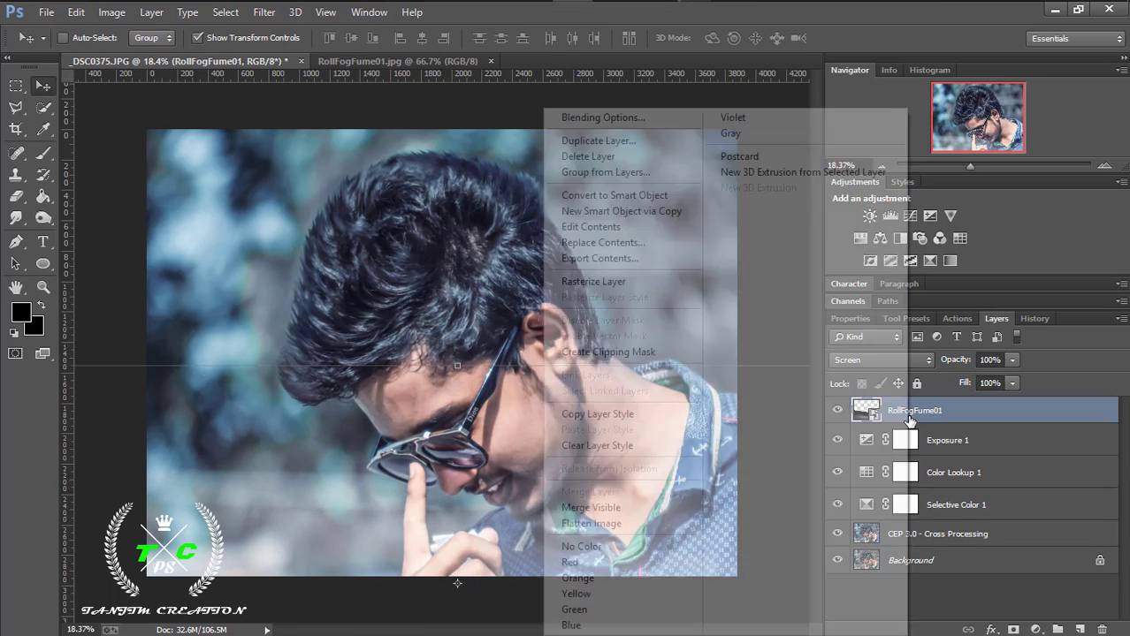
{"action": "left_click", "coordinate": [598, 141]}
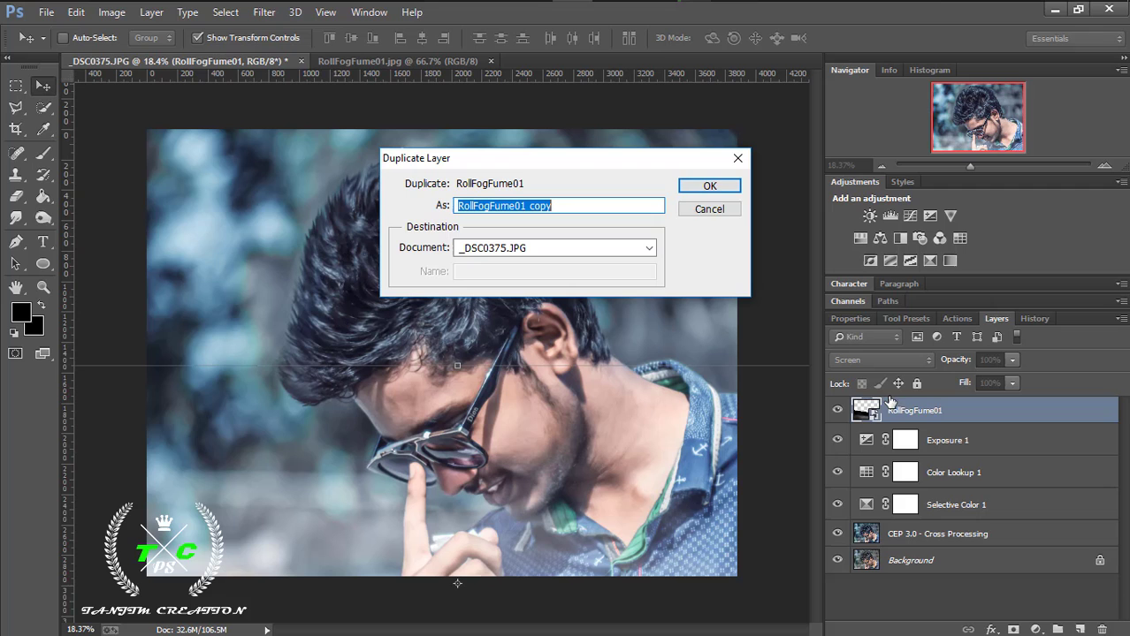
{"action": "left_click", "coordinate": [709, 185]}
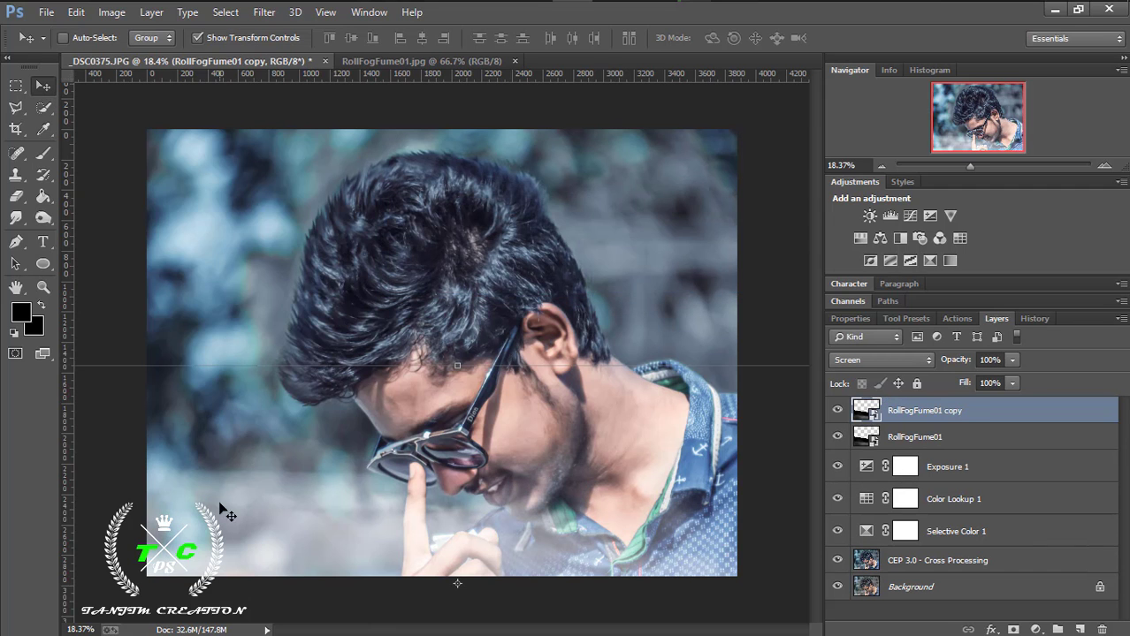
Rotate the fog copy about 88 degrees and stretch it tall along the photo's left edge
{"action": "left_click_drag", "start_coordinate": [221, 511], "coordinate": [417, 329]}
{"action": "key", "text": "ctrl+t"}
{"action": "left_click_drag", "start_coordinate": [410, 429], "coordinate": [407, 309]}
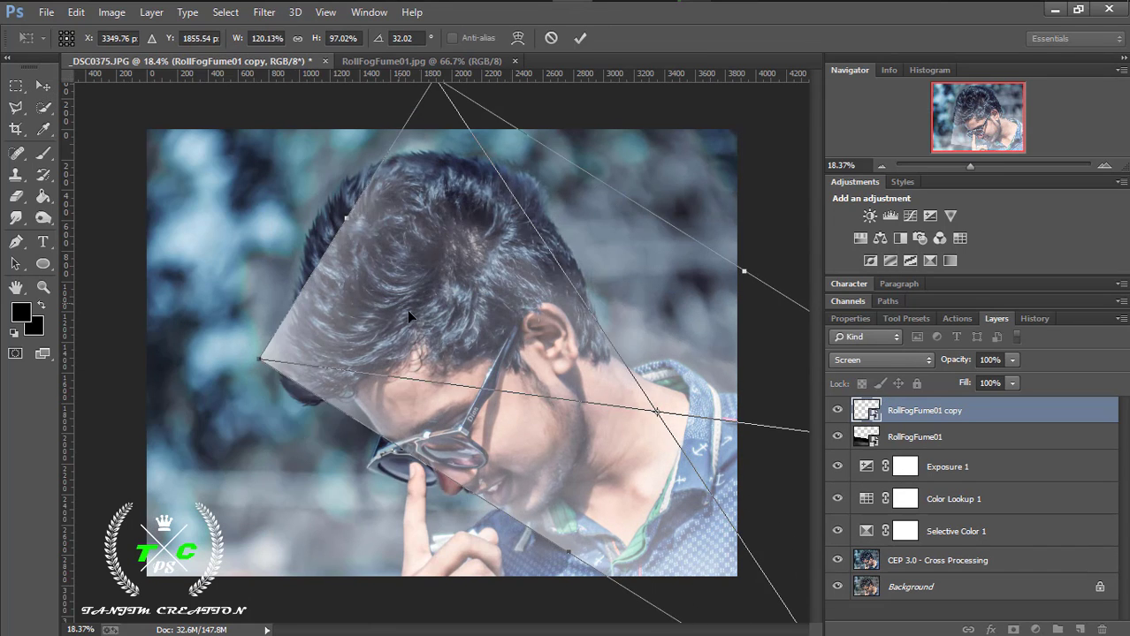
{"action": "left_click_drag", "start_coordinate": [256, 380], "coordinate": [234, 336]}
{"action": "mouse_move", "coordinate": [643, 266]}
{"action": "left_mouse_down"}
{"action": "mouse_move", "coordinate": [443, 462]}
{"action": "mouse_move", "coordinate": [181, 462]}
{"action": "left_mouse_up"}
{"action": "left_click_drag", "start_coordinate": [252, 145], "coordinate": [270, 139]}
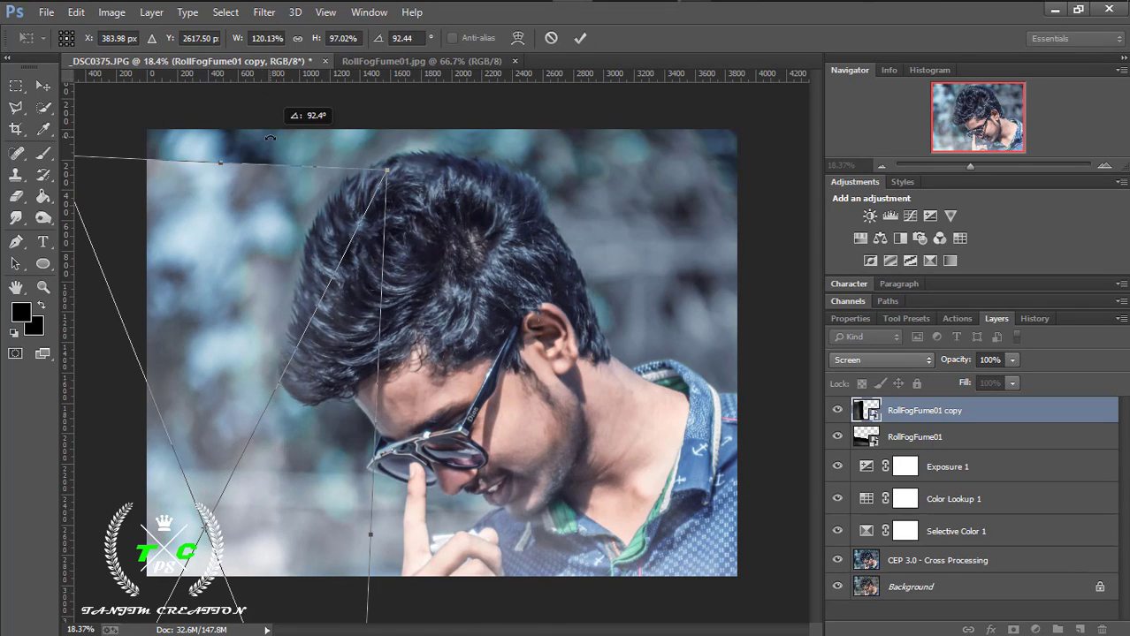
{"action": "left_click_drag", "start_coordinate": [256, 354], "coordinate": [244, 248]}
{"action": "left_click_drag", "start_coordinate": [414, 252], "coordinate": [411, 256]}
{"action": "left_click_drag", "start_coordinate": [362, 429], "coordinate": [389, 398]}
{"action": "left_click_drag", "start_coordinate": [307, 487], "coordinate": [310, 489]}
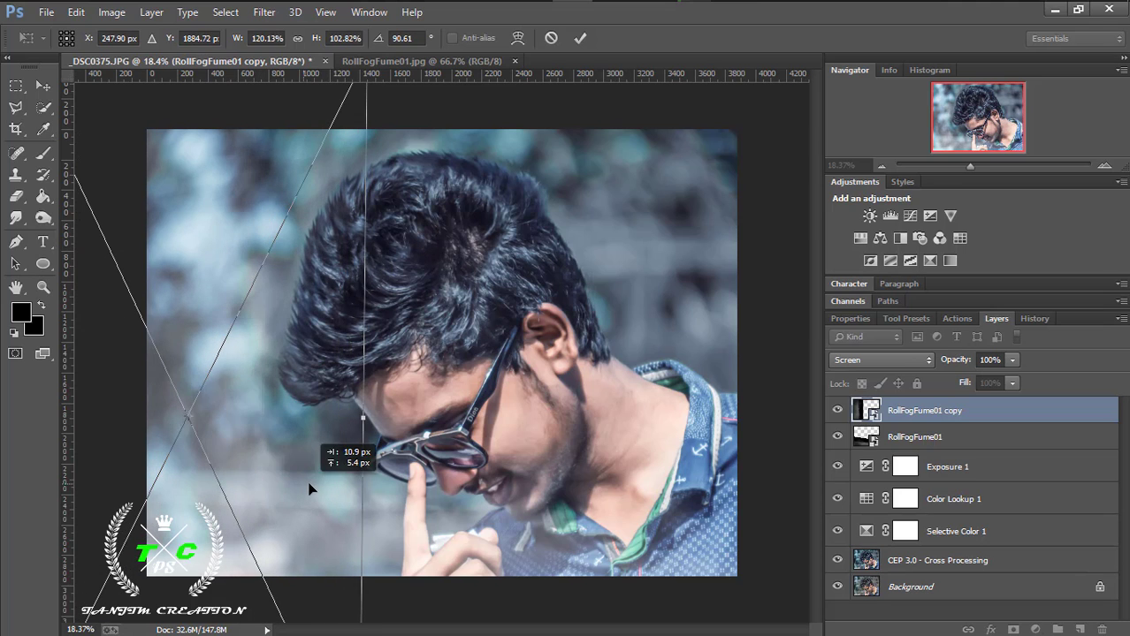
{"action": "left_click_drag", "start_coordinate": [371, 177], "coordinate": [376, 164]}
{"action": "left_click_drag", "start_coordinate": [273, 283], "coordinate": [276, 301]}
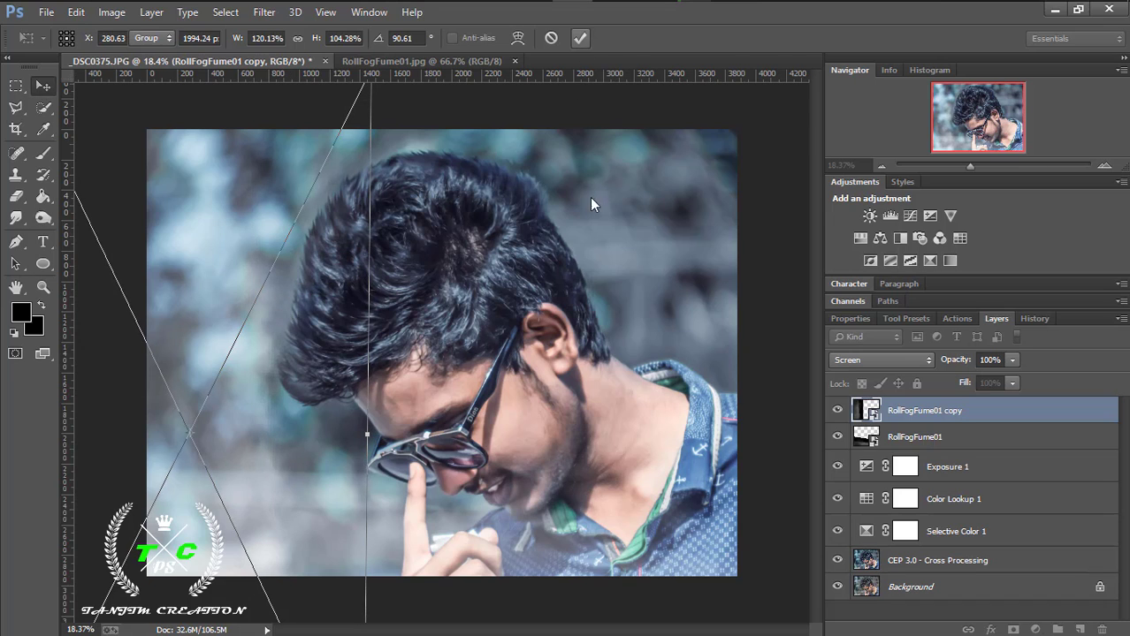
{"action": "key", "text": "Return"}
Move and tilt the original fog lower-left, then zoom out and compare with the copy hidden
{"action": "left_click", "coordinate": [906, 439]}
{"action": "left_click_drag", "start_coordinate": [404, 442], "coordinate": [406, 486]}
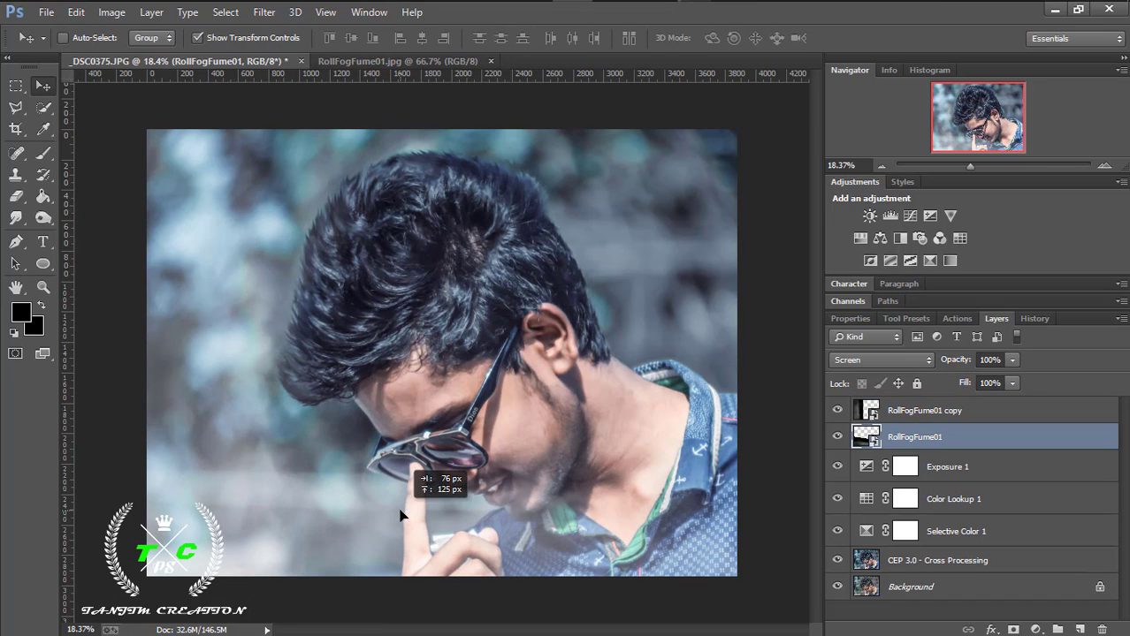
{"action": "left_click_drag", "start_coordinate": [533, 342], "coordinate": [564, 353]}
{"action": "key", "text": "ctrl+t"}
{"action": "left_click_drag", "start_coordinate": [540, 480], "coordinate": [502, 500]}
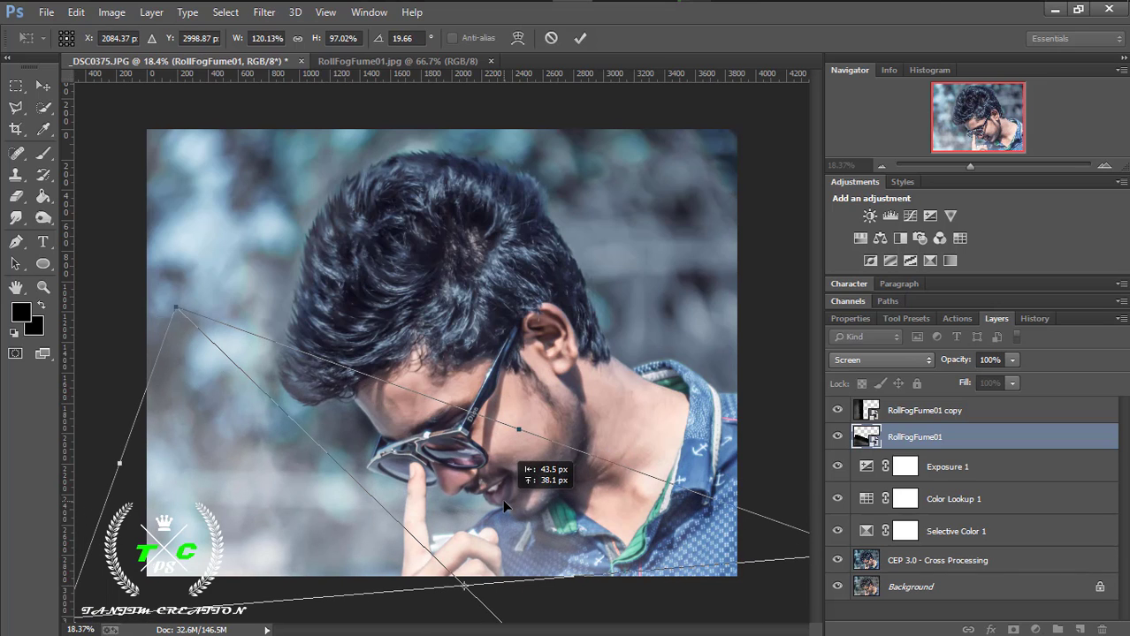
{"action": "left_click", "coordinate": [580, 38]}
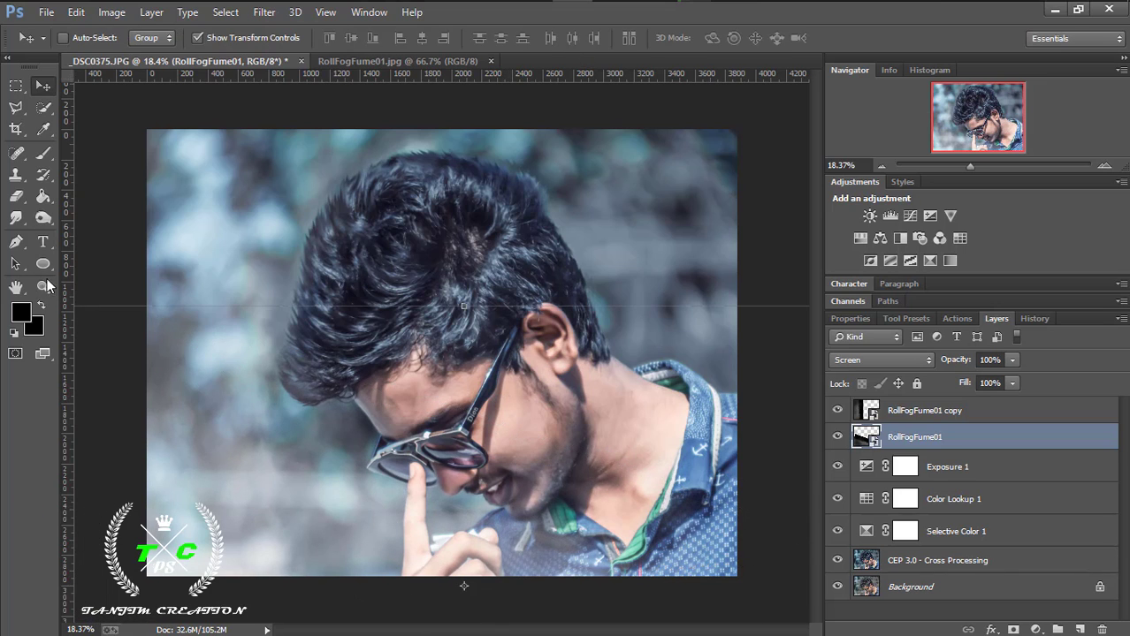
{"action": "key", "text": "z"}
{"action": "key", "text": "ctrl+minus"}
{"action": "left_click", "coordinate": [837, 410]}
{"action": "left_click", "coordinate": [838, 410]}
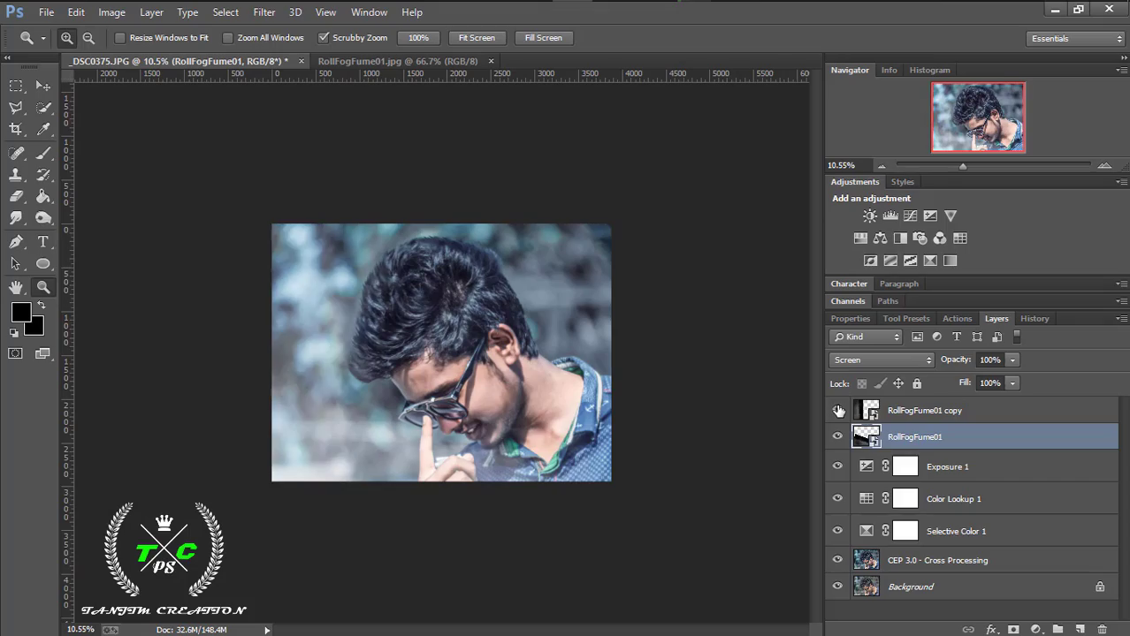
{"action": "key", "text": "ctrl+0"}
Merge both fog layers into one and set its blend mode to Screen
{"action": "left_click", "coordinate": [919, 412]}
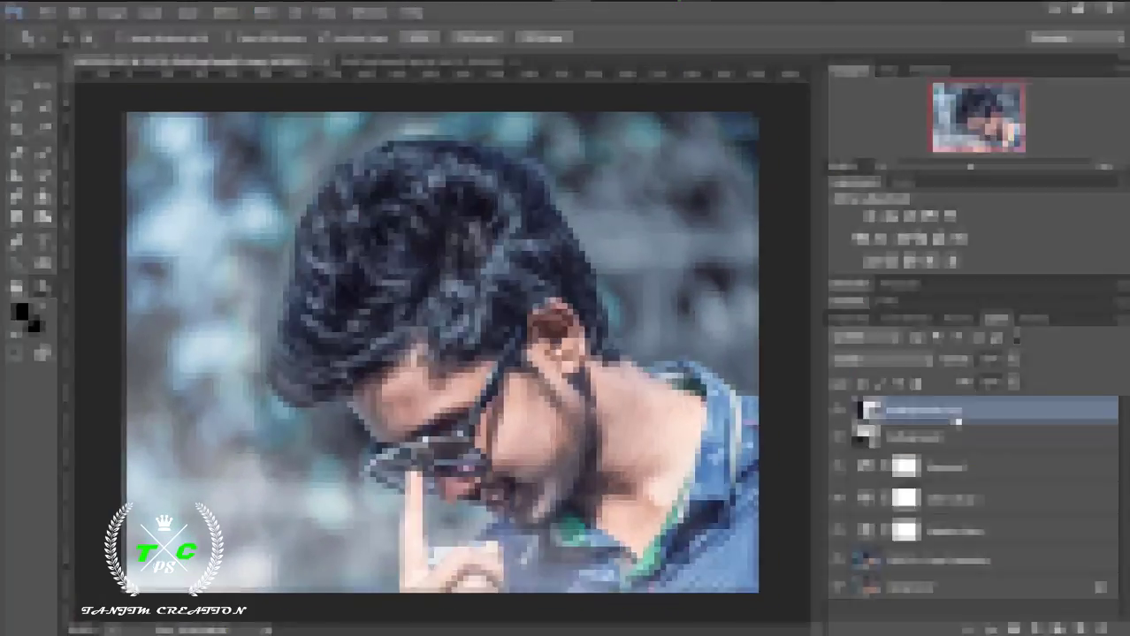
{"action": "left_click", "coordinate": [919, 434], "text": "shift"}
{"action": "right_click", "coordinate": [946, 434]}
{"action": "left_click", "coordinate": [661, 491]}
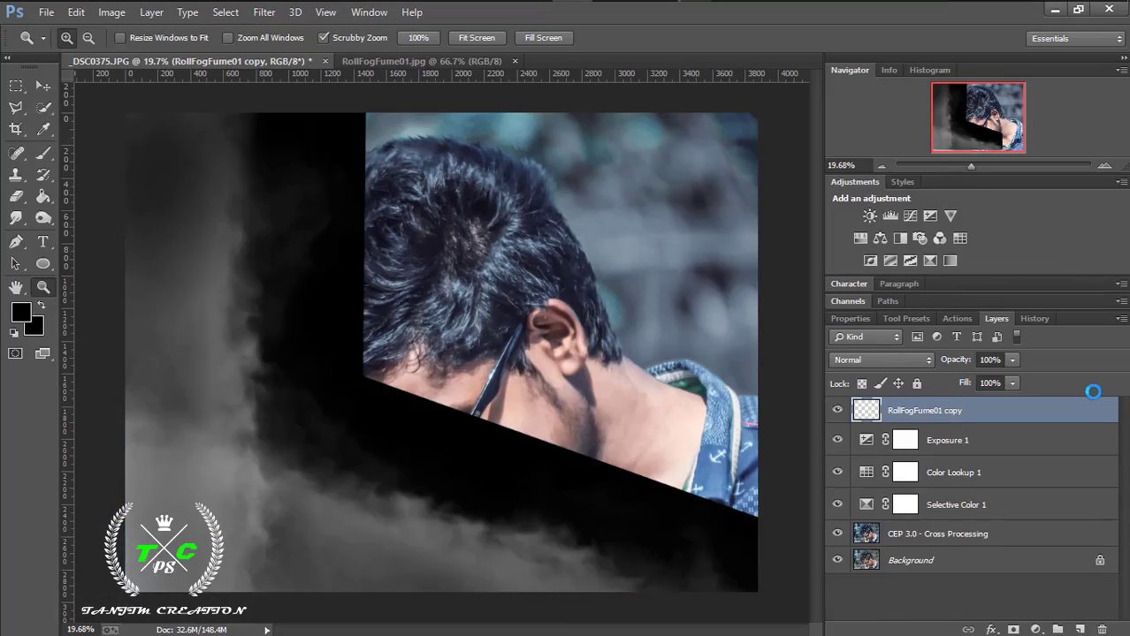
{"action": "left_click", "coordinate": [881, 360]}
{"action": "left_click", "coordinate": [875, 156]}
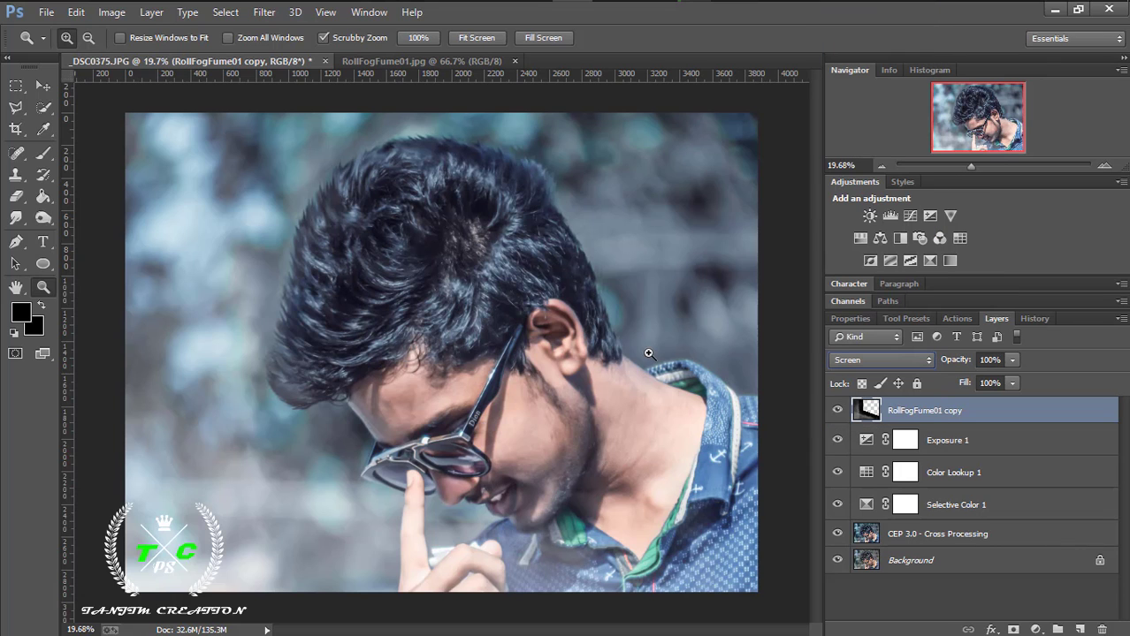
Apply a Gaussian Blur of about 7 pixels to the merged fog layer, then toggle it to compare
{"action": "left_click", "coordinate": [264, 13]}
{"action": "left_click", "coordinate": [521, 326]}
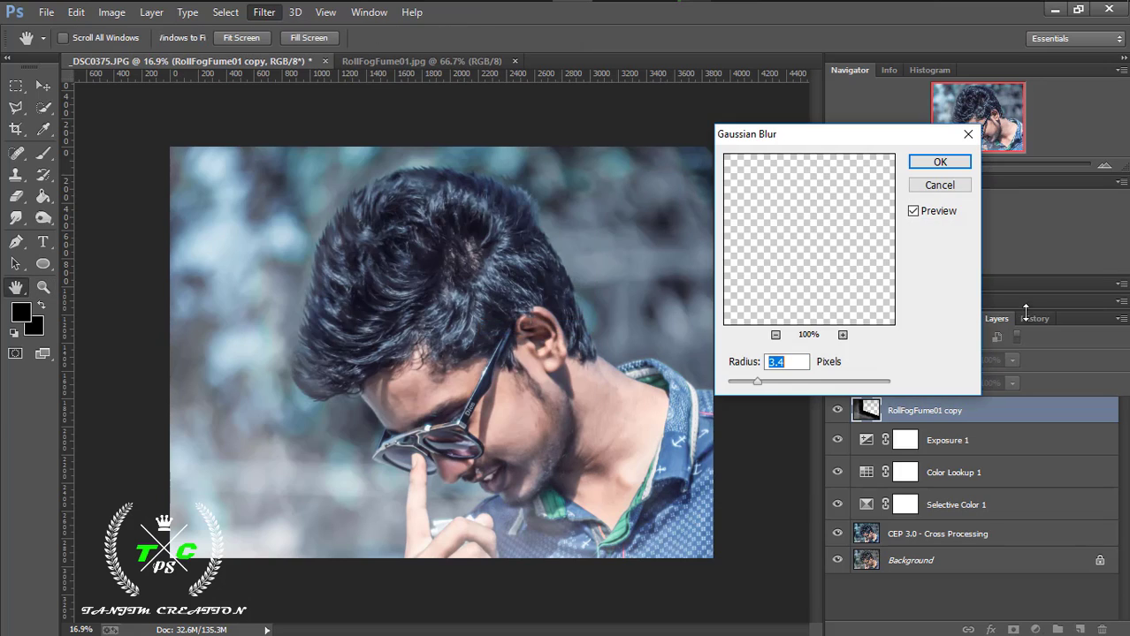
{"action": "left_click_drag", "start_coordinate": [757, 381], "coordinate": [796, 382]}
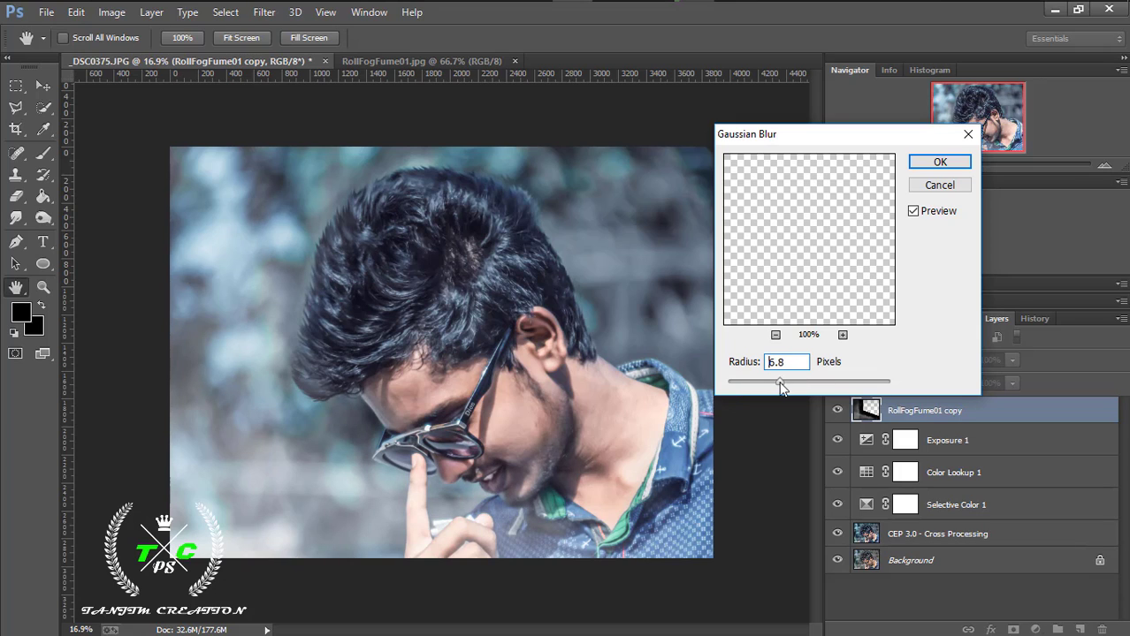
{"action": "left_click_drag", "start_coordinate": [876, 382], "coordinate": [814, 382]}
{"action": "left_click_drag", "start_coordinate": [777, 384], "coordinate": [781, 388]}
{"action": "left_click", "coordinate": [939, 163]}
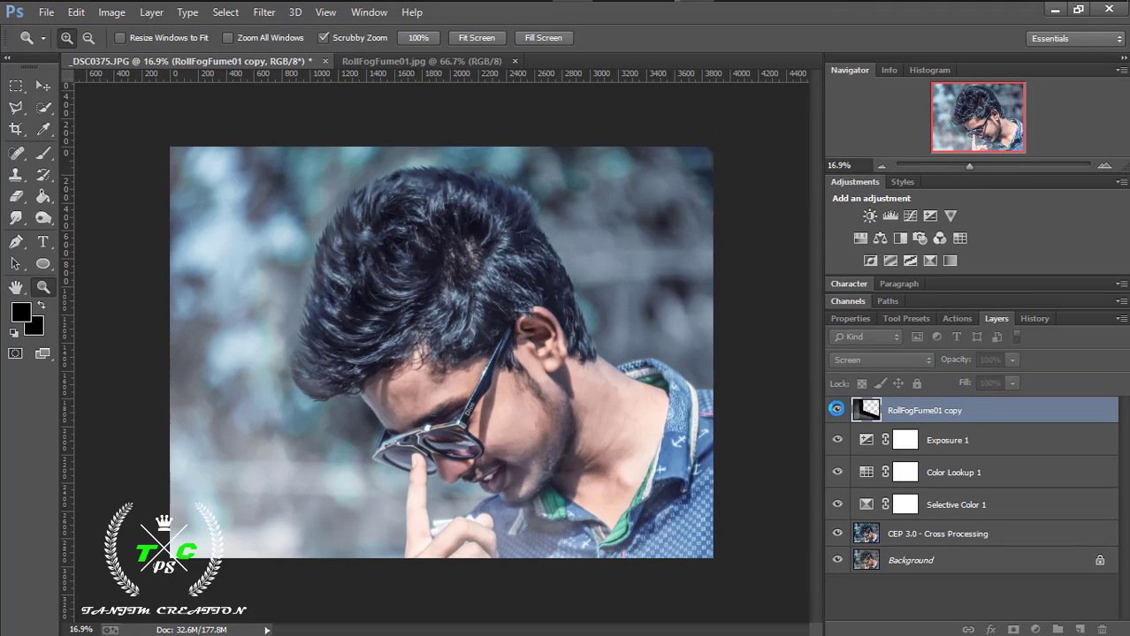
{"action": "left_click", "coordinate": [837, 410]}
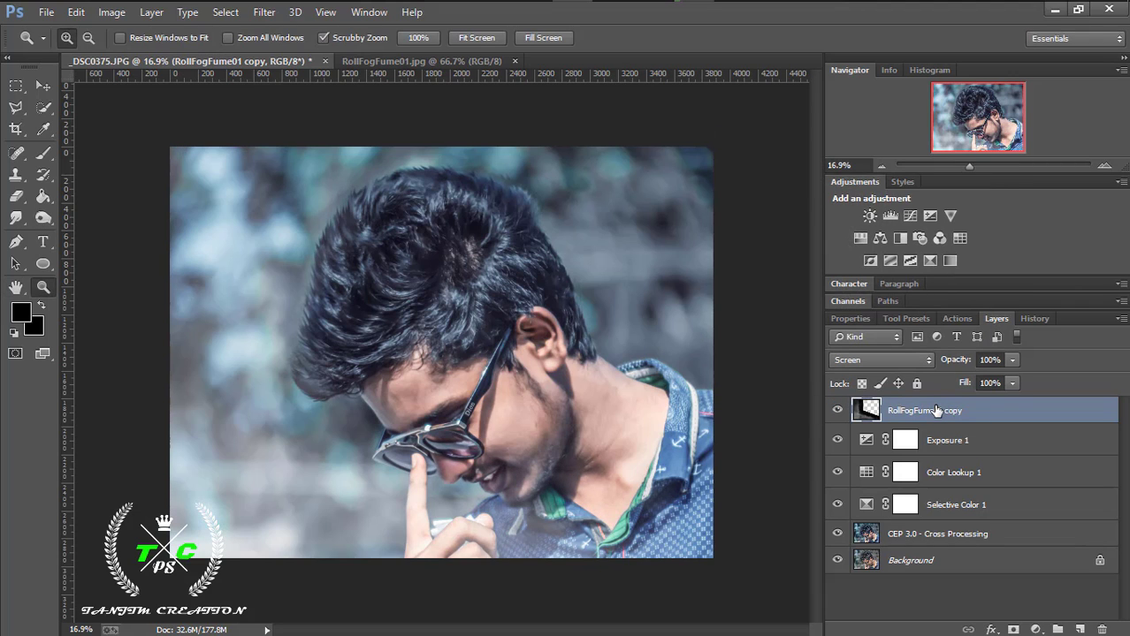
Flatten the image and add a Curves adjustment that slightly lifts the RGB shadows
{"action": "right_click", "coordinate": [936, 410]}
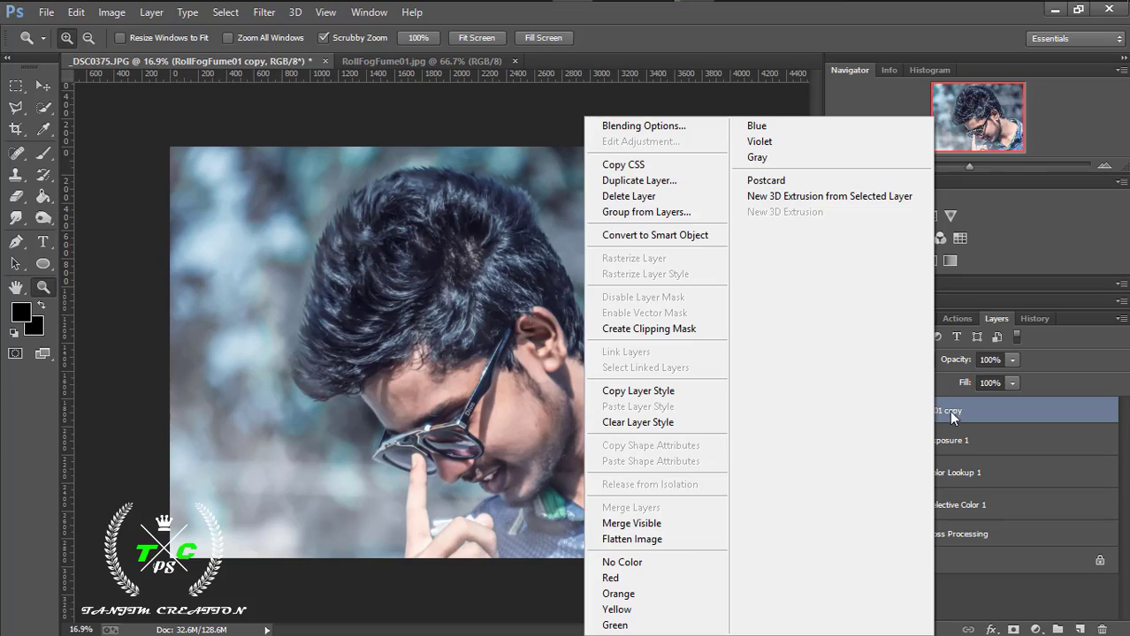
{"action": "left_click", "coordinate": [684, 541]}
{"action": "left_click_drag", "start_coordinate": [530, 448], "coordinate": [556, 450]}
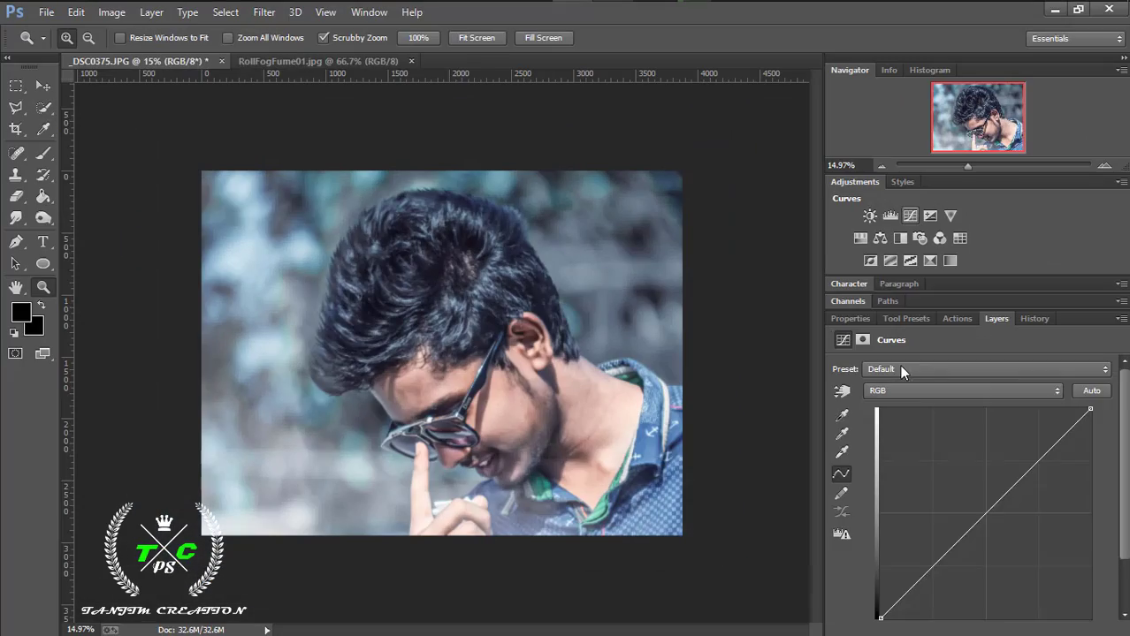
{"action": "left_click_drag", "start_coordinate": [893, 605], "coordinate": [891, 608]}
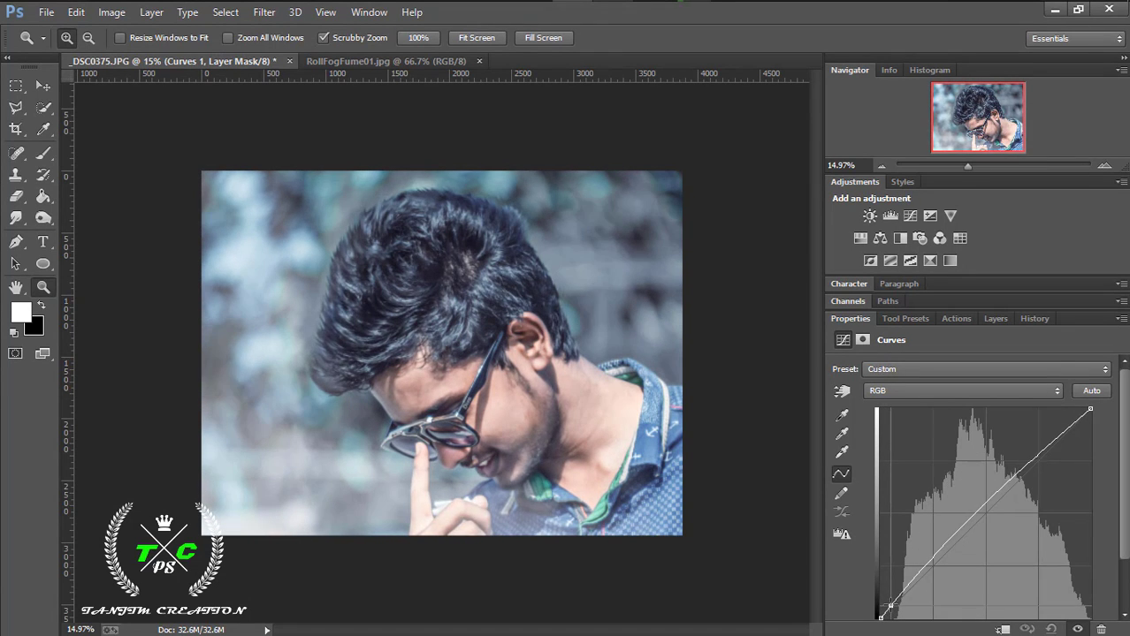
{"action": "left_click_drag", "start_coordinate": [891, 608], "coordinate": [891, 605]}
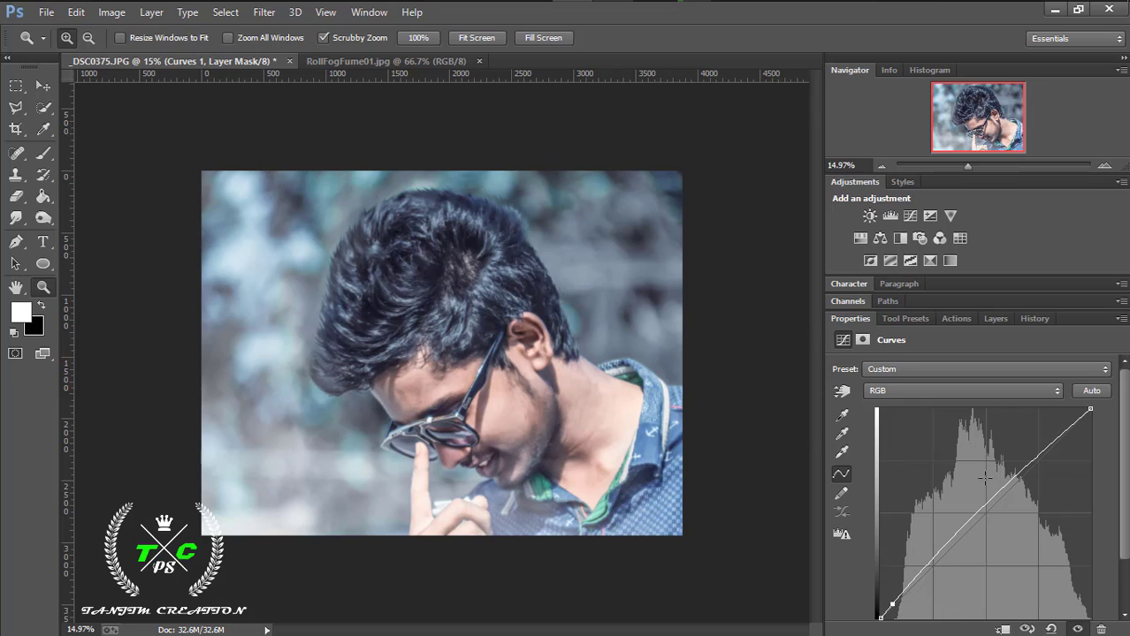
Pull the Blue channel curve toward yellow, then merge the Curves layer into the Background
{"action": "left_click", "coordinate": [1021, 390]}
{"action": "left_click", "coordinate": [994, 445]}
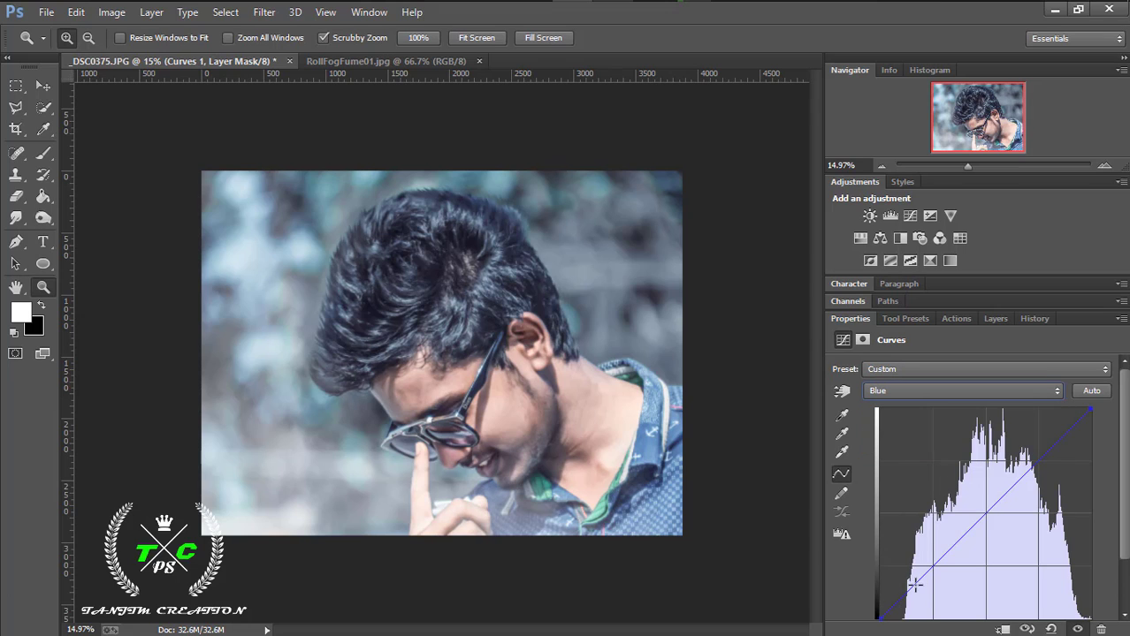
{"action": "left_click_drag", "start_coordinate": [895, 601], "coordinate": [905, 595]}
{"action": "mouse_move", "coordinate": [961, 536]}
{"action": "left_mouse_down"}
{"action": "mouse_move", "coordinate": [1016, 576]}
{"action": "mouse_move", "coordinate": [979, 515]}
{"action": "left_mouse_up"}
{"action": "left_click", "coordinate": [995, 318]}
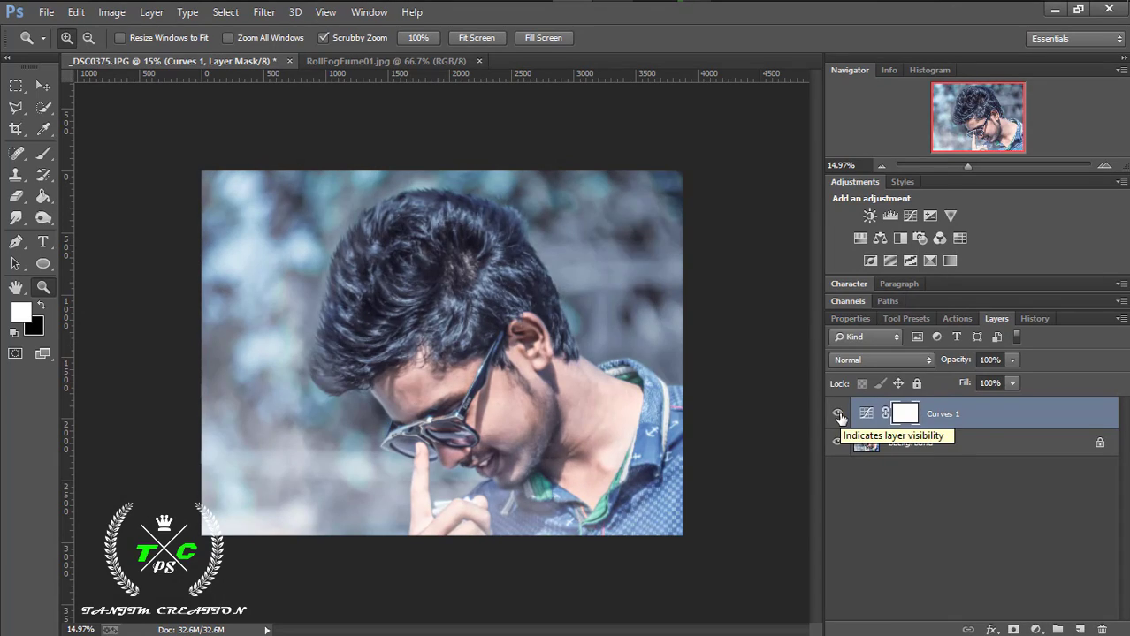
{"action": "right_click", "coordinate": [947, 415]}
{"action": "left_click", "coordinate": [699, 507]}
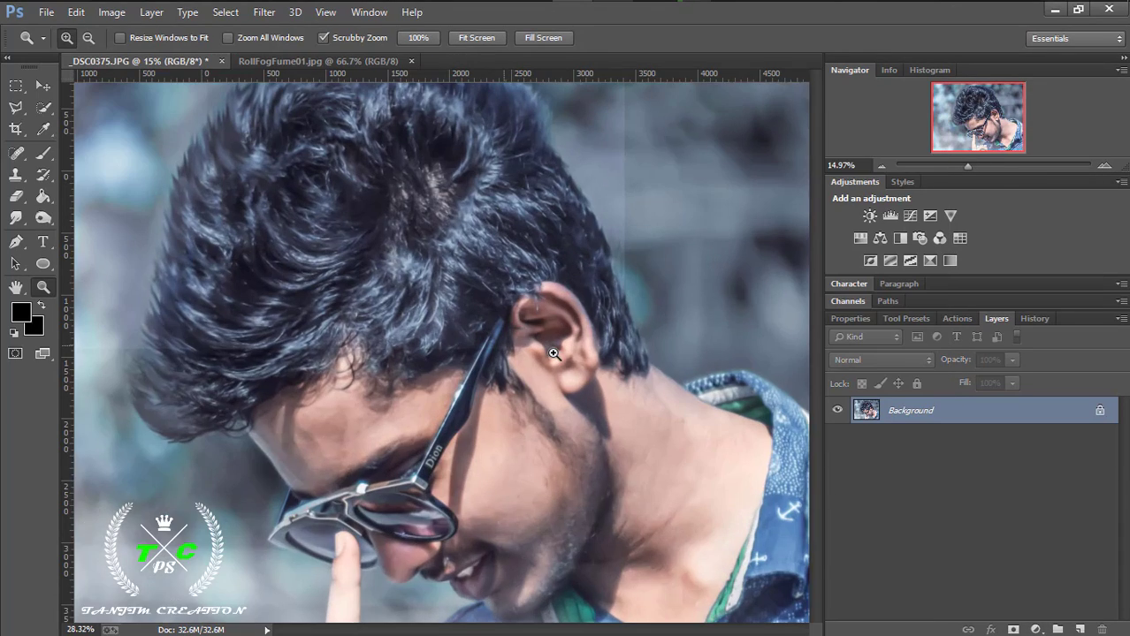
In the Camera Raw Filter, leave Clarity near zero and add luminance noise reduction
{"action": "left_click_drag", "start_coordinate": [555, 353], "coordinate": [588, 353]}
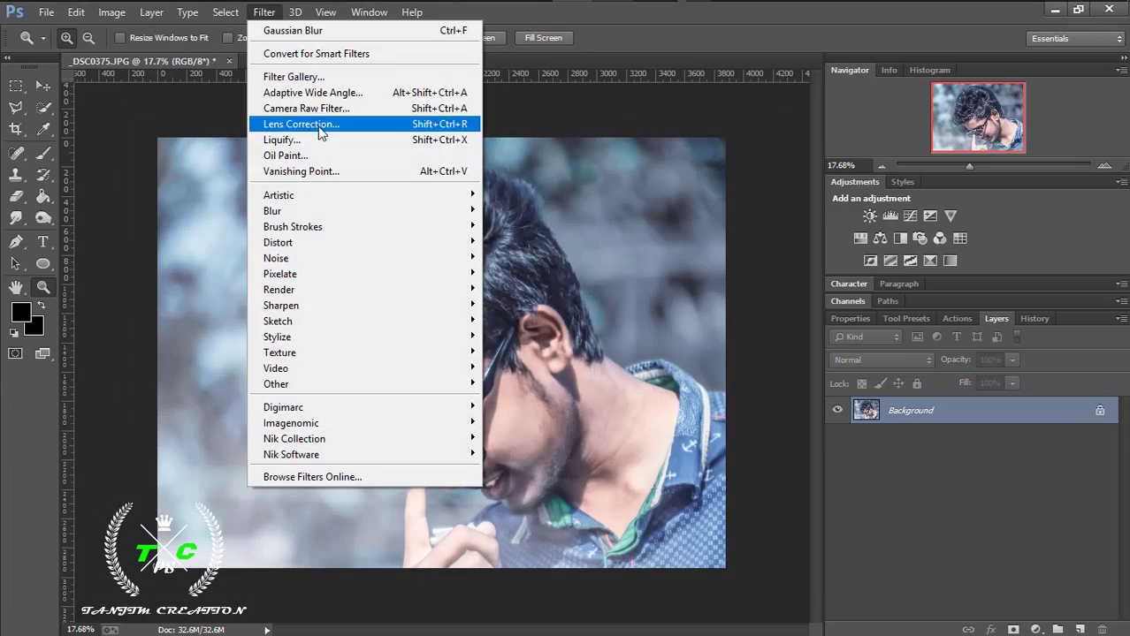
{"action": "left_click", "coordinate": [306, 108]}
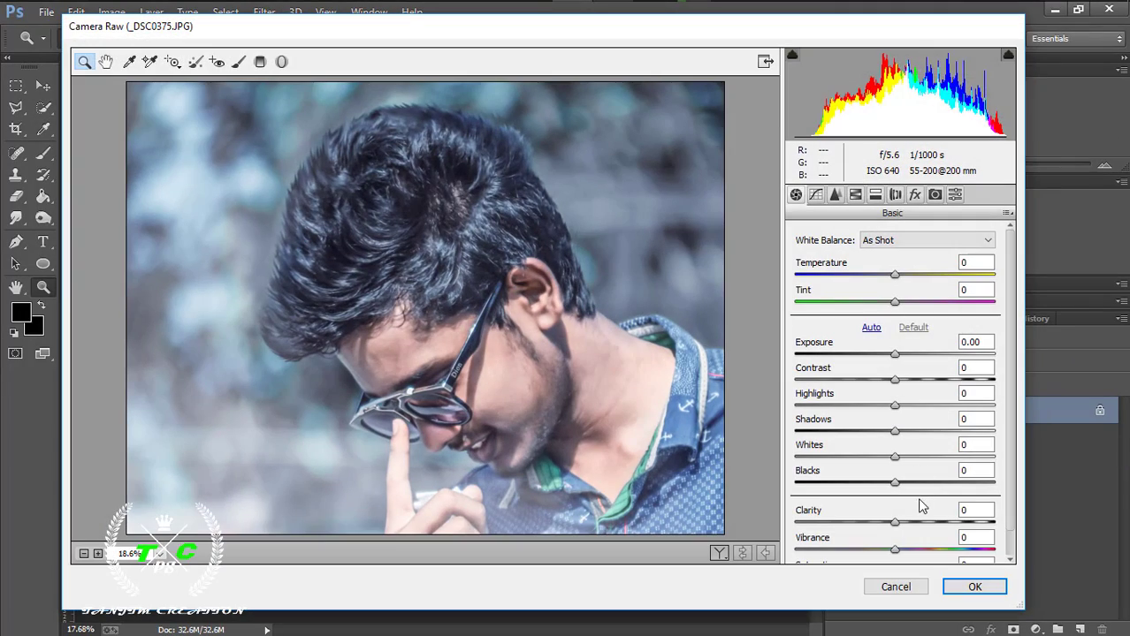
{"action": "left_click_drag", "start_coordinate": [895, 521], "coordinate": [987, 518]}
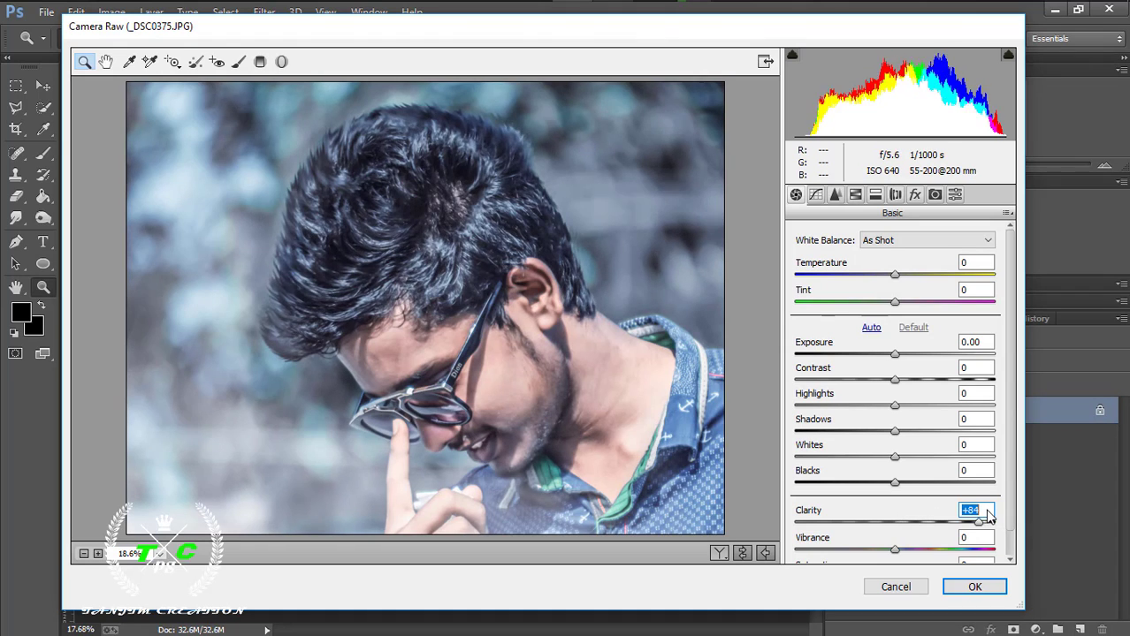
{"action": "left_click_drag", "start_coordinate": [979, 520], "coordinate": [900, 520]}
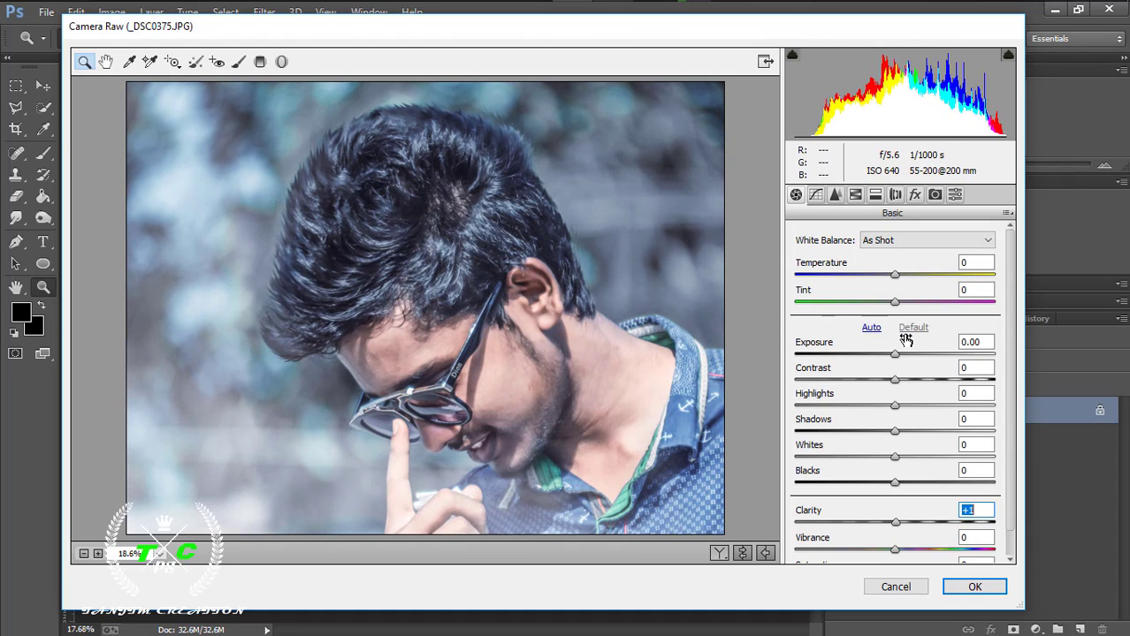
{"action": "left_click", "coordinate": [835, 195]}
{"action": "mouse_move", "coordinate": [840, 400]}
{"action": "left_mouse_down"}
{"action": "mouse_move", "coordinate": [862, 400]}
{"action": "mouse_move", "coordinate": [827, 400]}
{"action": "left_mouse_up"}
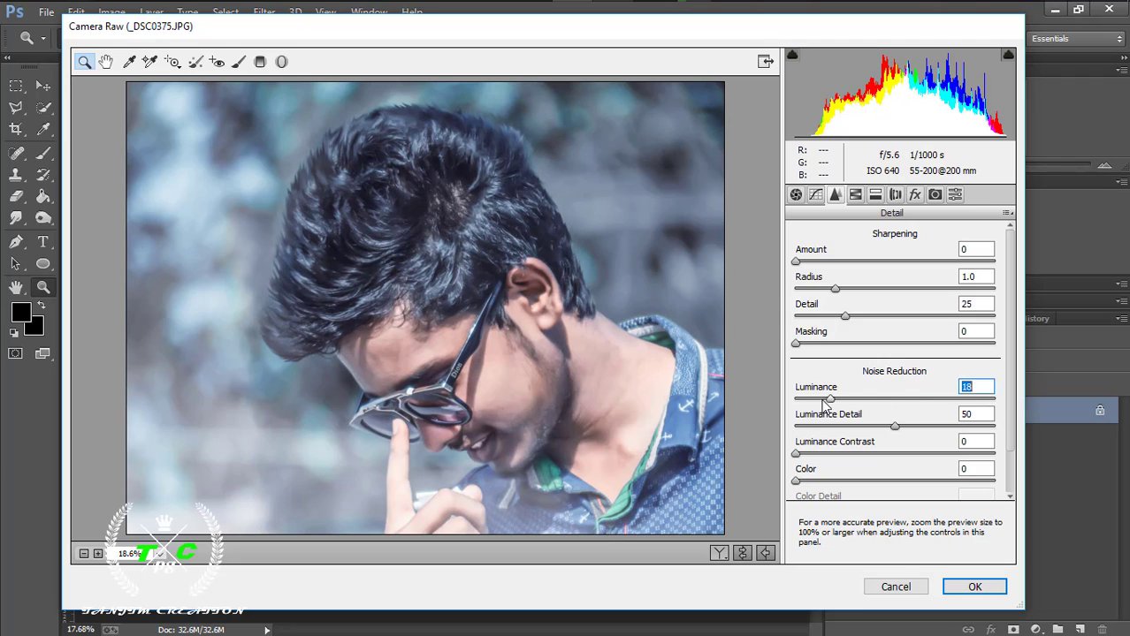
Raise the Oranges luminance slightly and Oranges saturation to +70 in HSL, then apply Camera Raw
{"action": "left_click", "coordinate": [855, 195]}
{"action": "left_click", "coordinate": [893, 258]}
{"action": "mouse_move", "coordinate": [900, 339]}
{"action": "left_mouse_down"}
{"action": "mouse_move", "coordinate": [991, 339]}
{"action": "mouse_move", "coordinate": [857, 339]}
{"action": "mouse_move", "coordinate": [952, 340]}
{"action": "left_mouse_up"}
{"action": "left_click", "coordinate": [840, 258]}
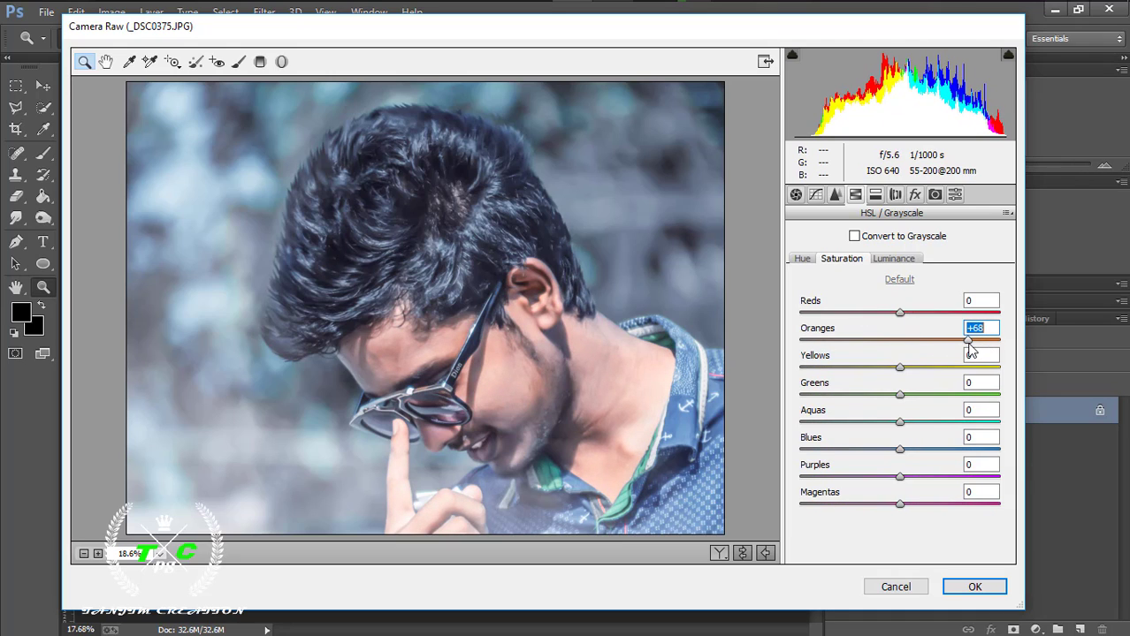
{"action": "mouse_move", "coordinate": [951, 340]}
{"action": "left_mouse_down"}
{"action": "mouse_move", "coordinate": [901, 341]}
{"action": "mouse_move", "coordinate": [971, 357]}
{"action": "left_mouse_up"}
{"action": "left_click", "coordinate": [893, 258]}
{"action": "left_click_drag", "start_coordinate": [899, 340], "coordinate": [904, 341]}
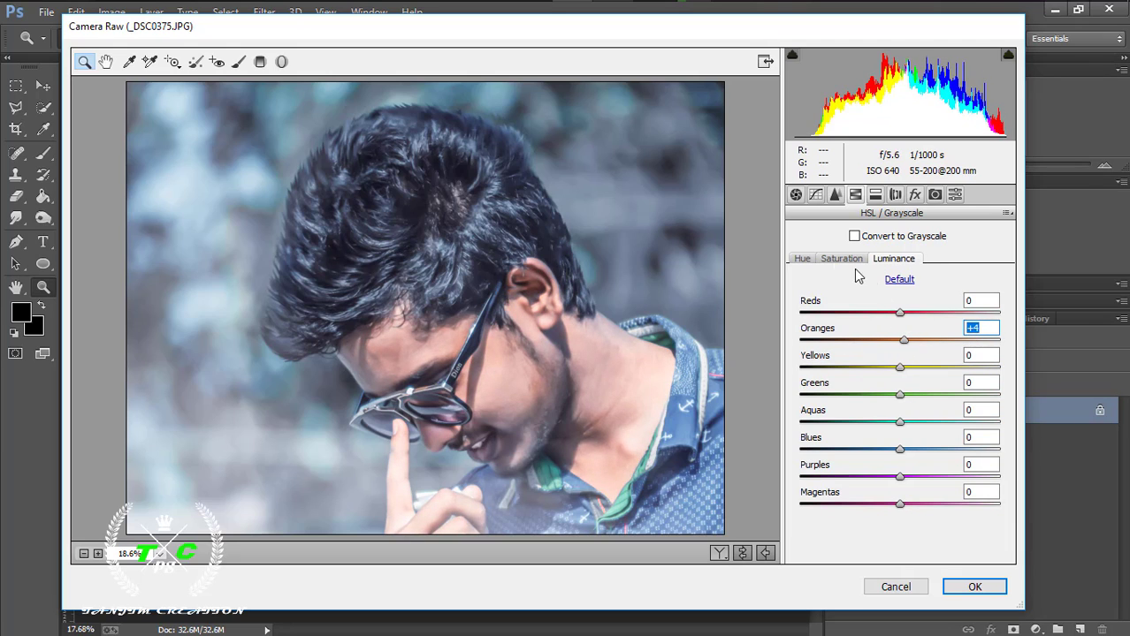
{"action": "key", "text": "Return"}
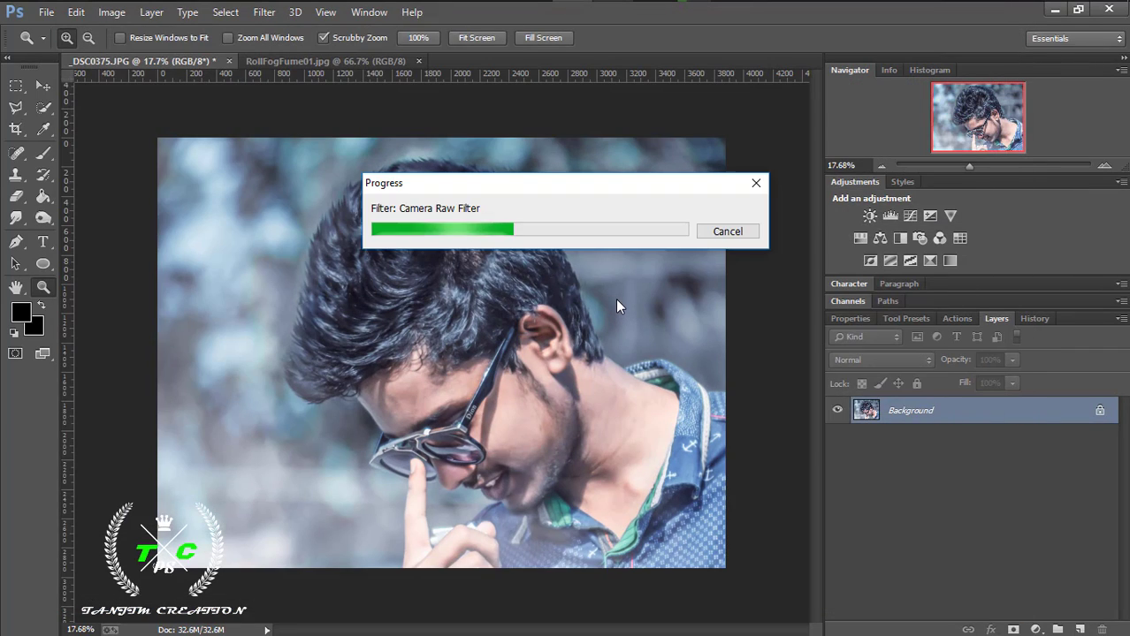
Zoom in on the face and set the Spot Healing Brush to 69 px
{"action": "left_click", "coordinate": [457, 390]}
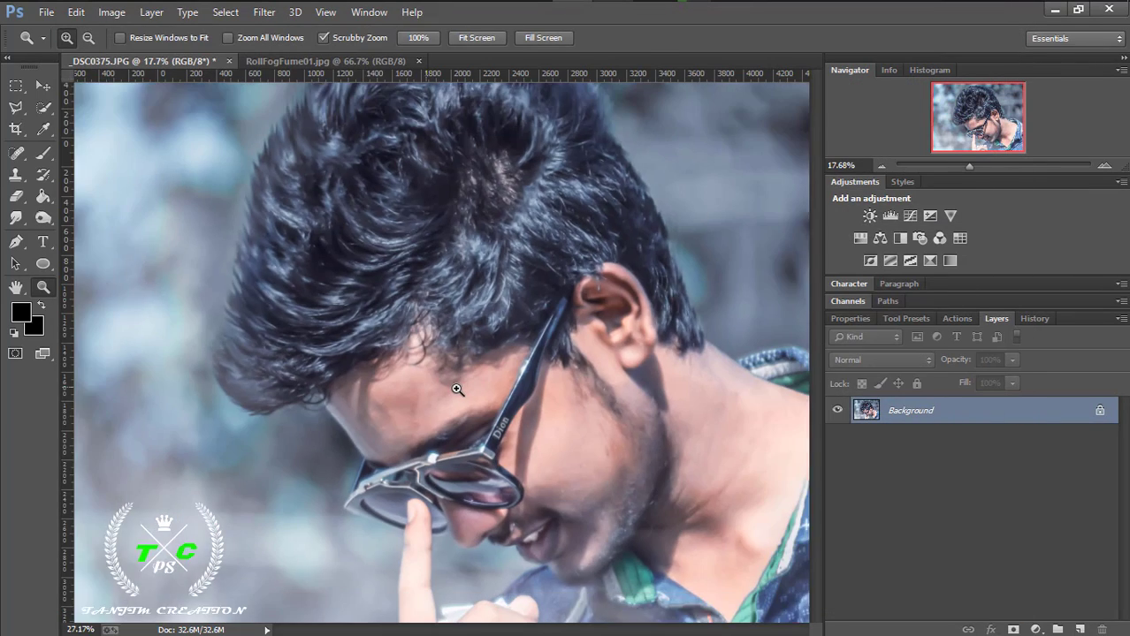
{"action": "mouse_move", "coordinate": [457, 390]}
{"action": "left_mouse_down"}
{"action": "mouse_move", "coordinate": [538, 417]}
{"action": "mouse_move", "coordinate": [447, 399]}
{"action": "left_mouse_up"}
{"action": "key", "text": "j"}
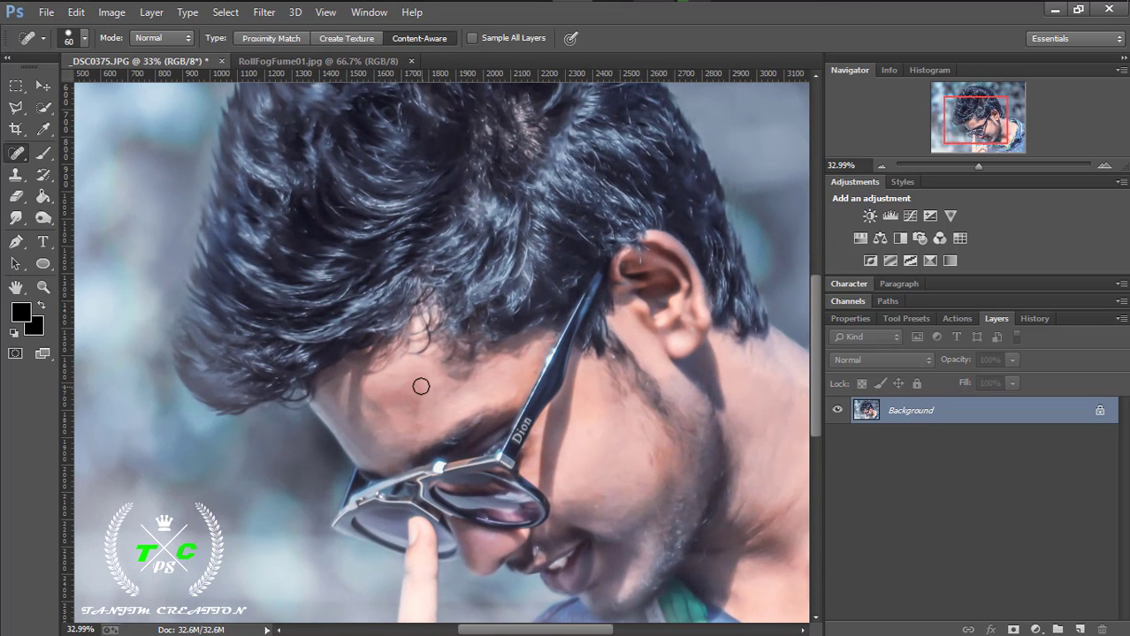
{"action": "left_click", "coordinate": [84, 39]}
{"action": "left_click_drag", "start_coordinate": [78, 87], "coordinate": [81, 87]}
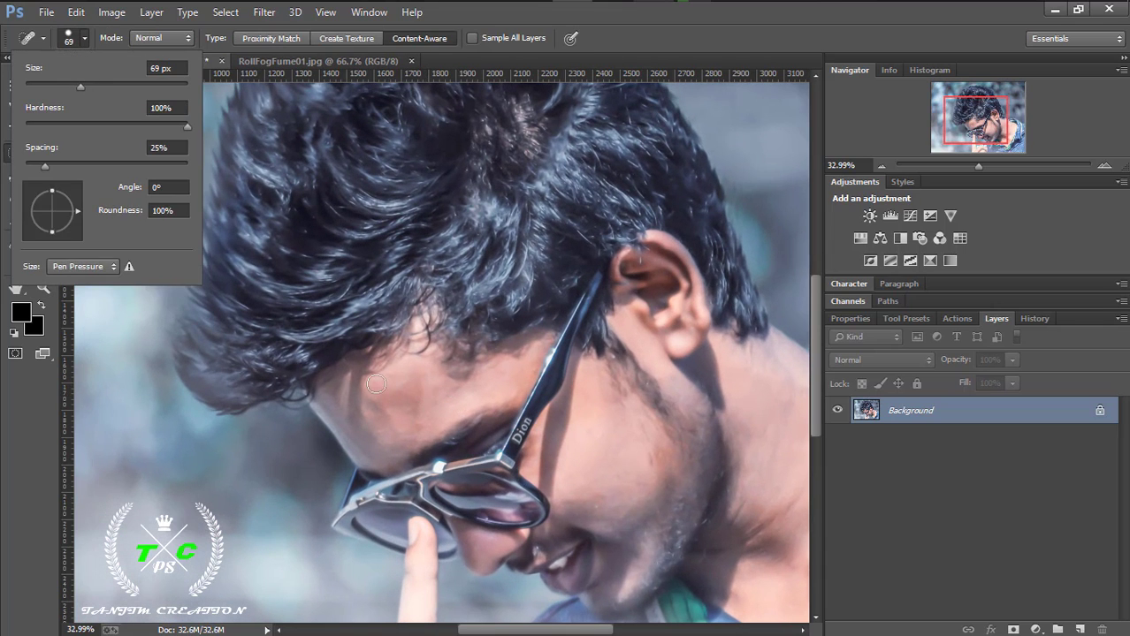
{"action": "left_click", "coordinate": [417, 404]}
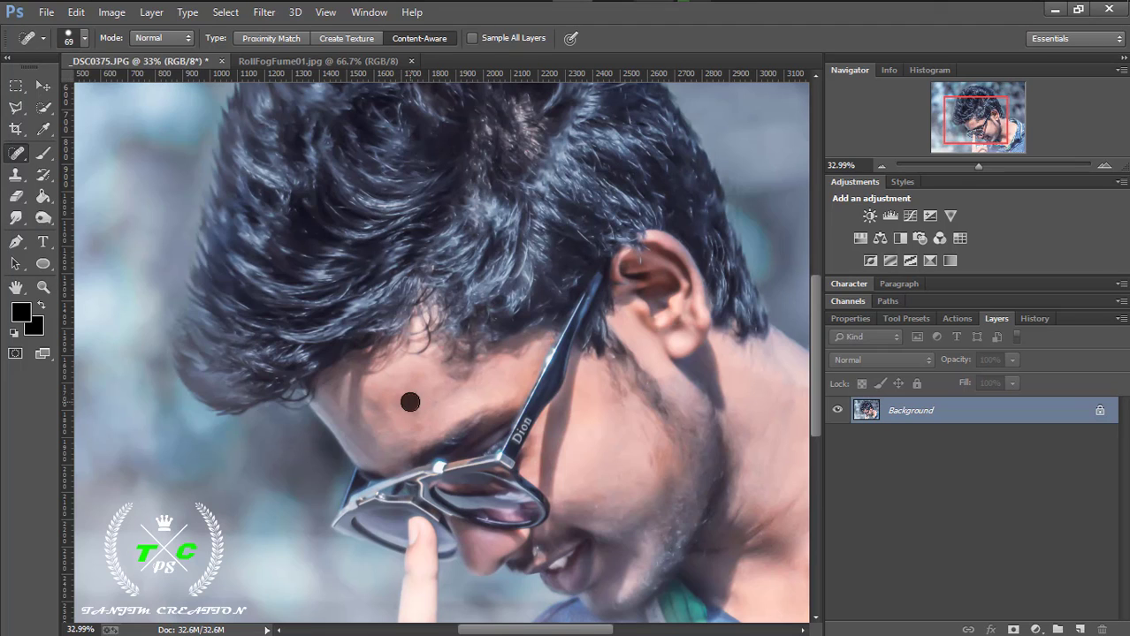
Heal the two dark forehead blemishes, then undo and redo to compare
{"action": "left_click", "coordinate": [416, 421]}
{"action": "left_click", "coordinate": [405, 402]}
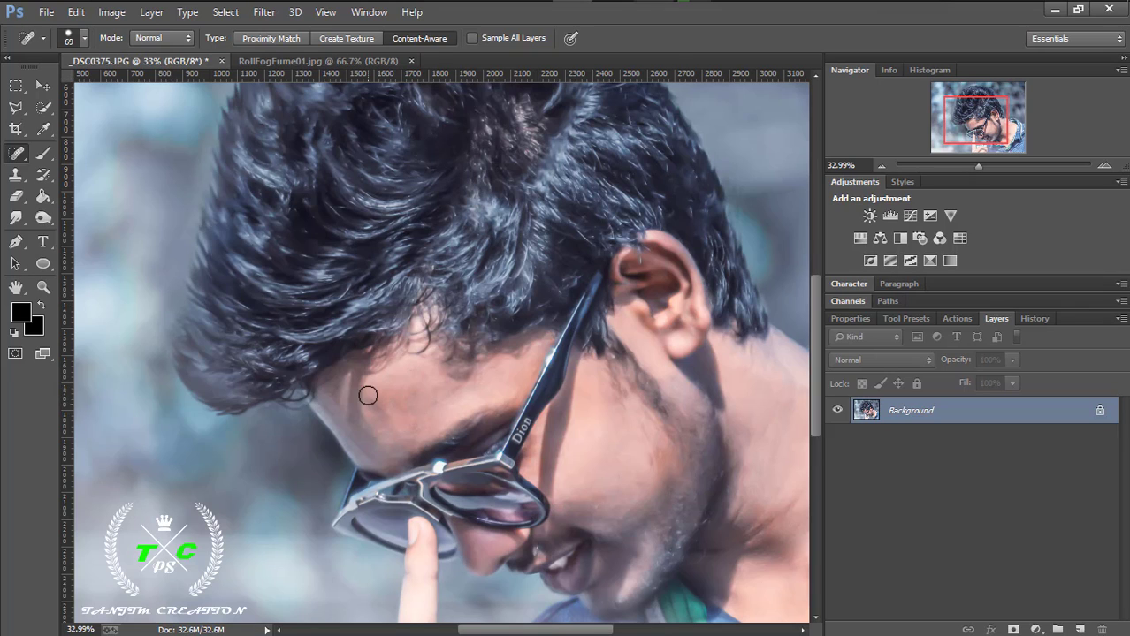
{"action": "key", "text": "ctrl+z"}
{"action": "key", "text": "ctrl+z"}
{"action": "key", "text": "ctrl+z"}
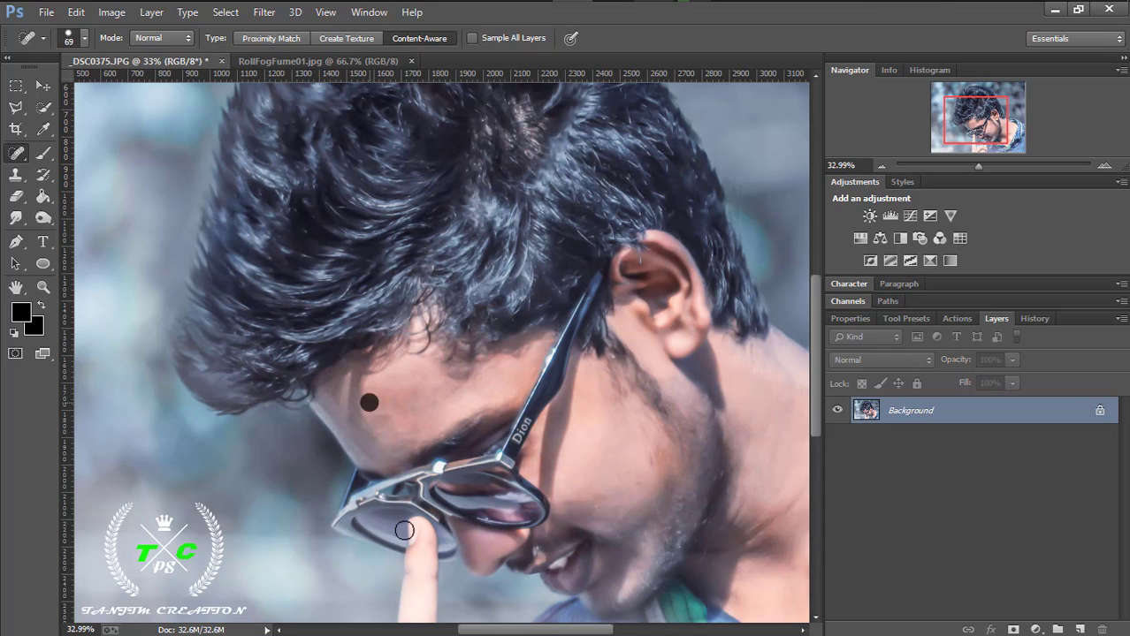
{"action": "key", "text": "ctrl+z"}
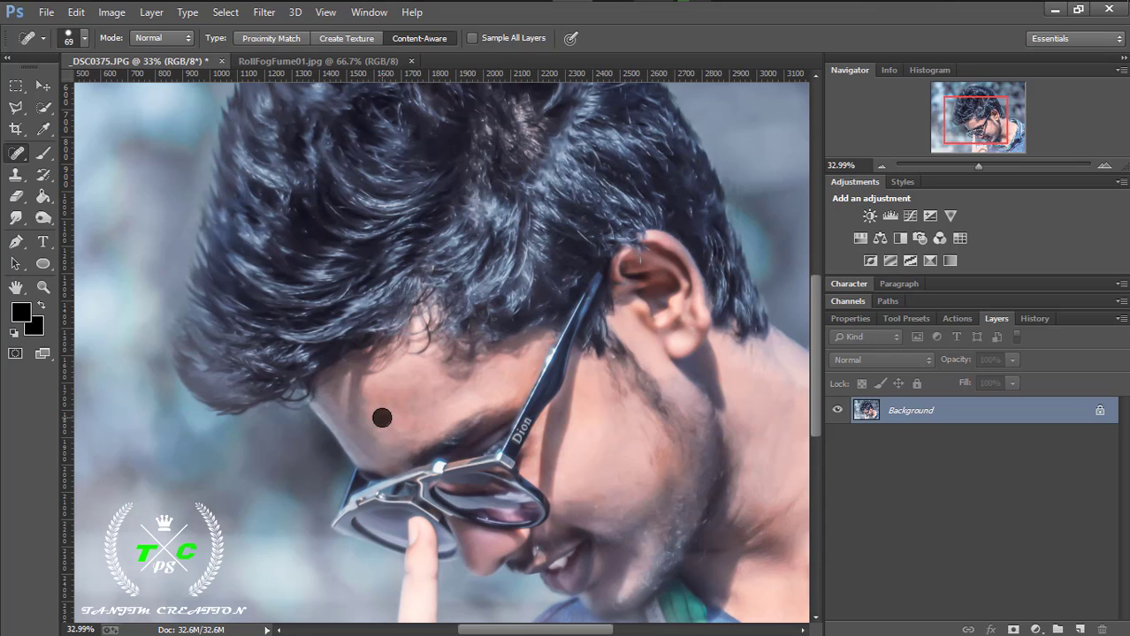